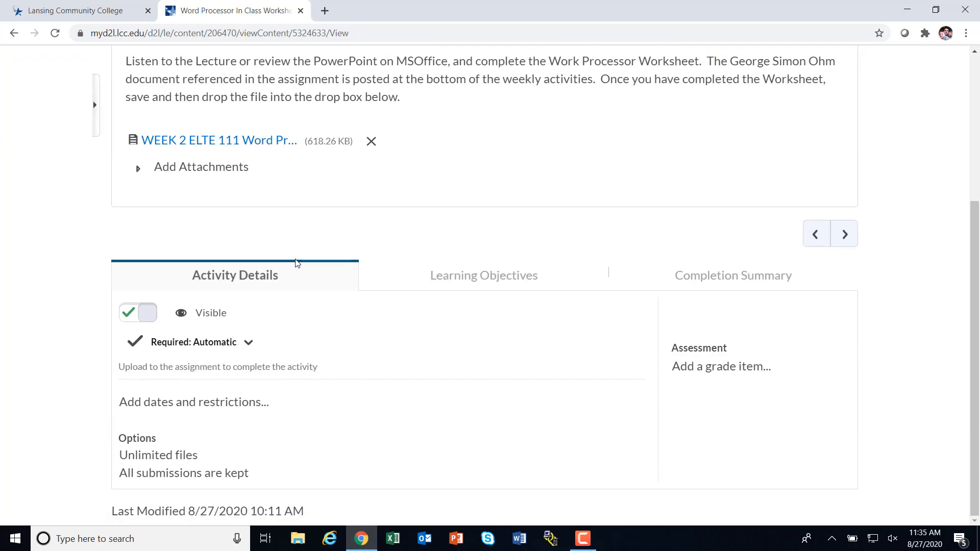
Open the attached Week 2 ELTE 111 word processor worksheet from the assignment page.
{"action": "left_click", "coordinate": [232, 140]}
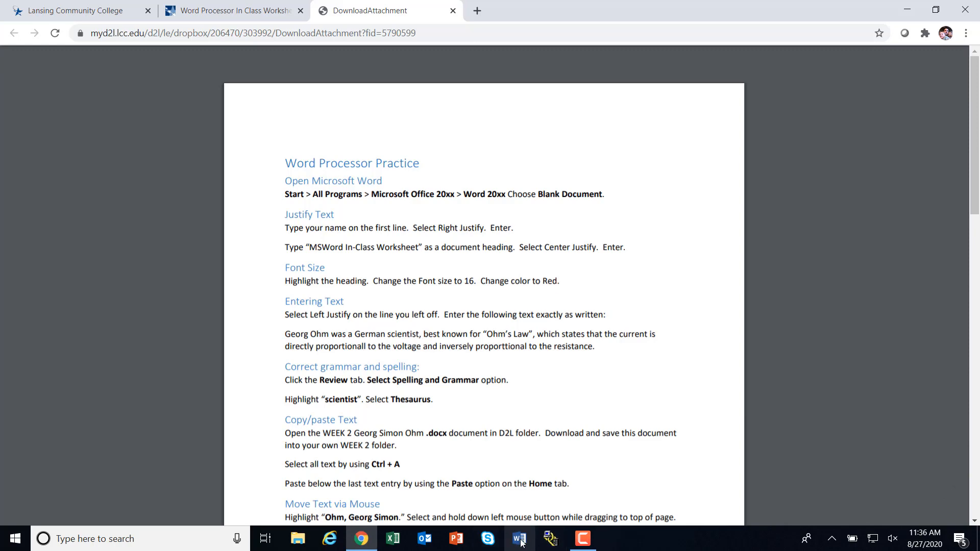
Browse the installed programs and the Microsoft Office 2016 folder for Word 2016.
{"action": "left_click", "coordinate": [20, 541]}
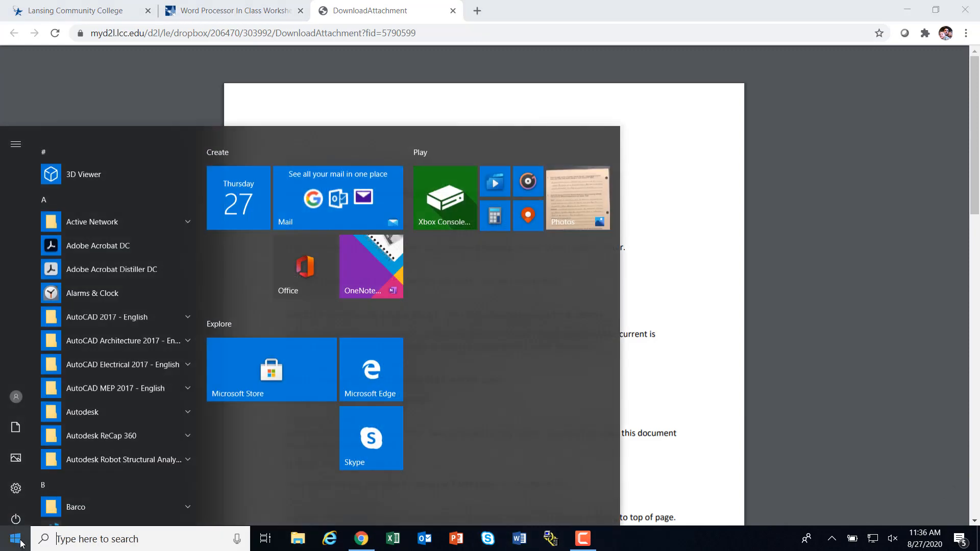
{"action": "scroll", "coordinate": [115, 397], "scroll_direction": "down", "scroll_amount": 20}
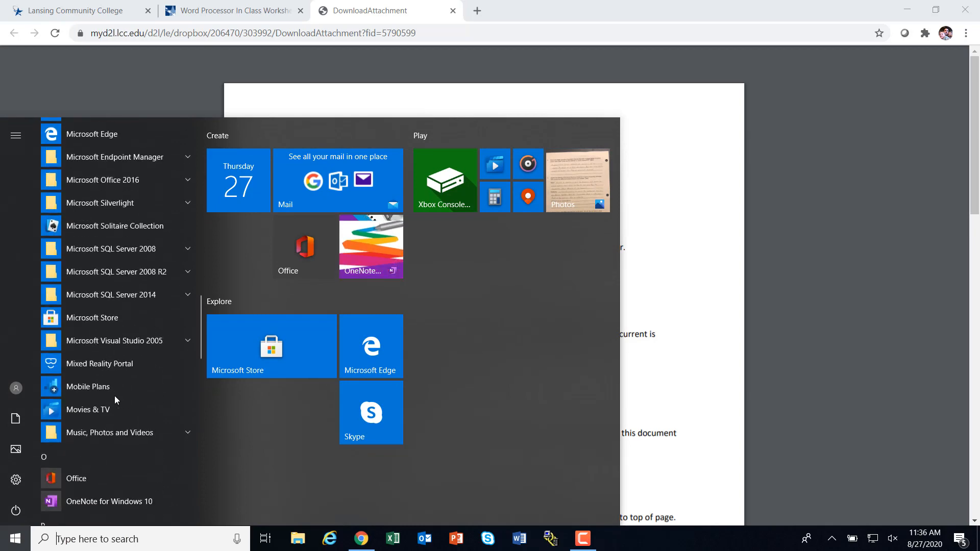
{"action": "scroll", "coordinate": [114, 396], "scroll_direction": "up", "scroll_amount": 3}
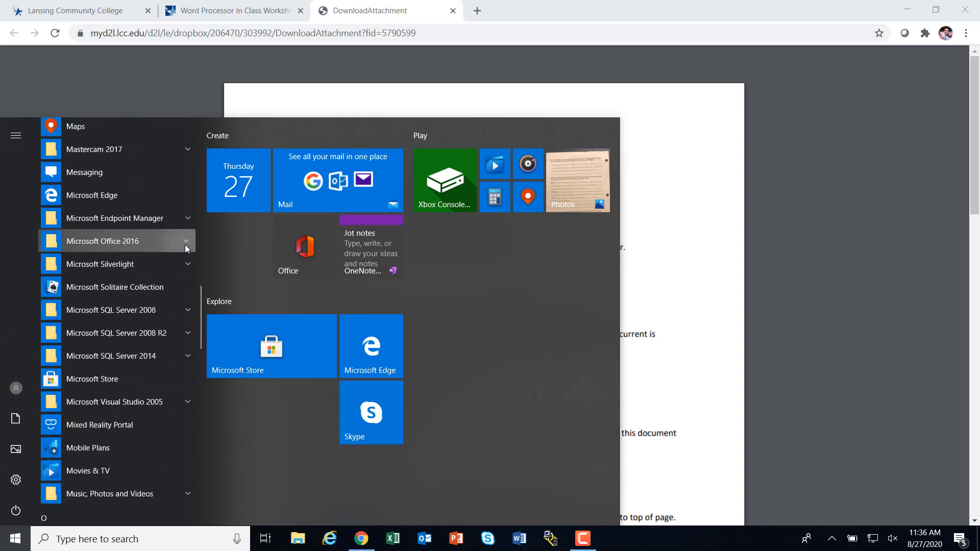
{"action": "left_click", "coordinate": [184, 244]}
{"action": "scroll", "coordinate": [145, 341], "scroll_direction": "down", "scroll_amount": 5}
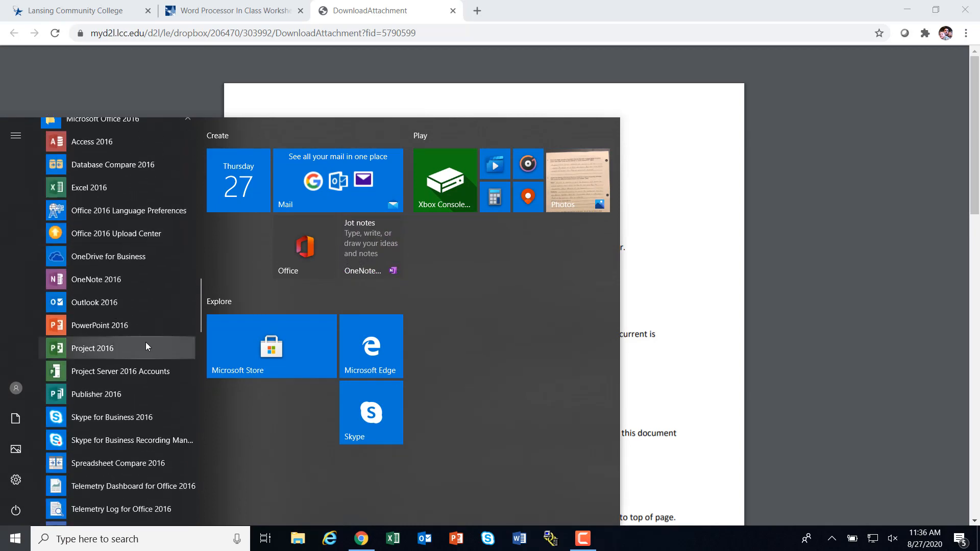
{"action": "scroll", "coordinate": [146, 342], "scroll_direction": "up", "scroll_amount": 5}
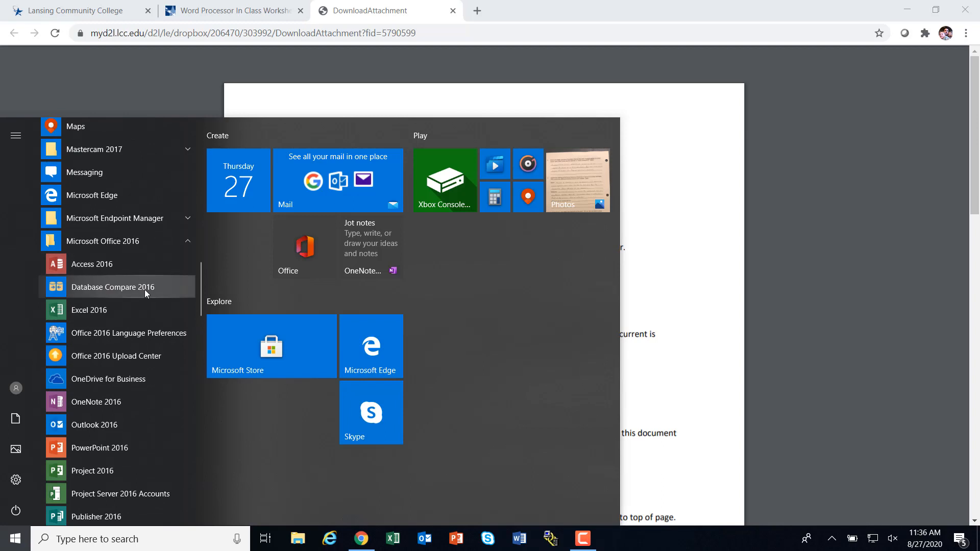
{"action": "scroll", "coordinate": [145, 289], "scroll_direction": "up", "scroll_amount": 2}
{"action": "scroll", "coordinate": [123, 363], "scroll_direction": "down", "scroll_amount": 5}
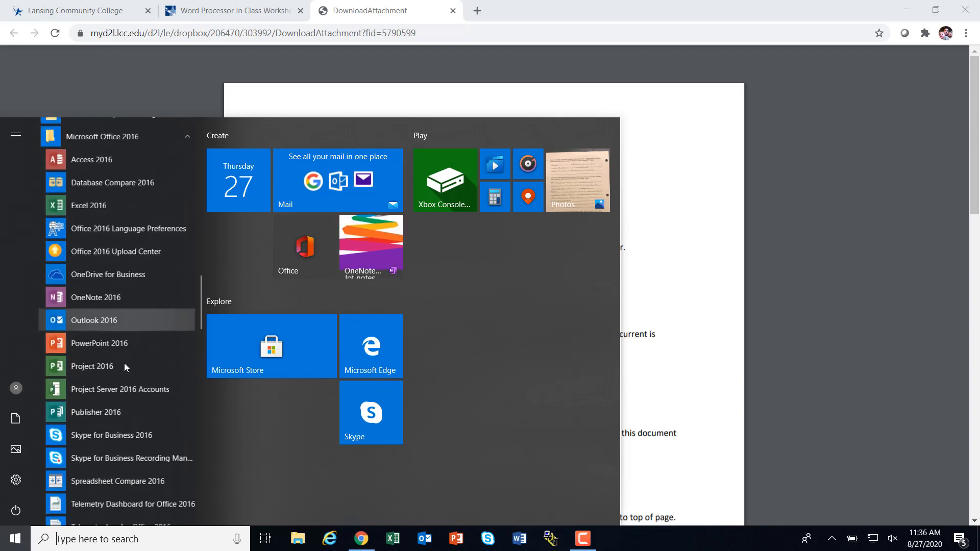
{"action": "scroll", "coordinate": [125, 362], "scroll_direction": "down", "scroll_amount": 3}
{"action": "scroll", "coordinate": [128, 361], "scroll_direction": "up", "scroll_amount": 4}
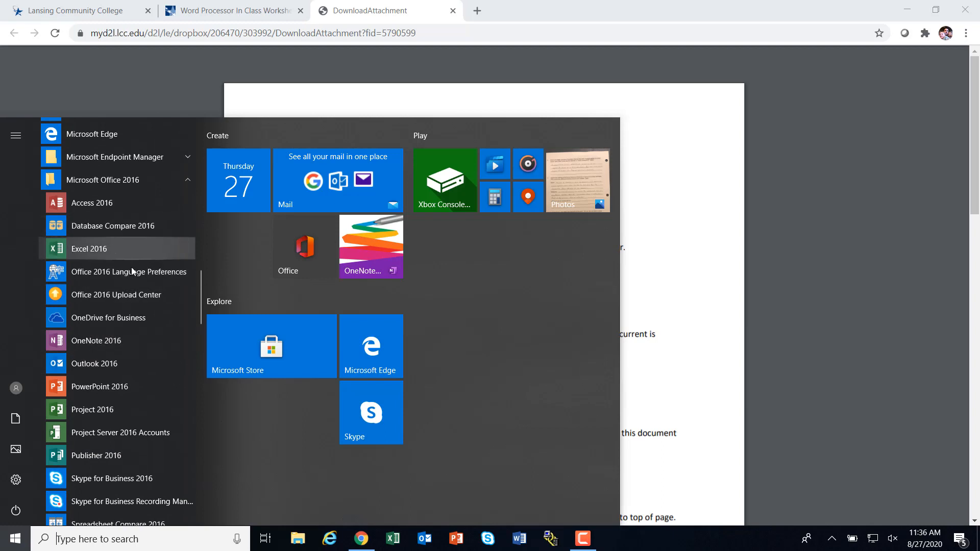
{"action": "scroll", "coordinate": [121, 329], "scroll_direction": "down", "scroll_amount": 5}
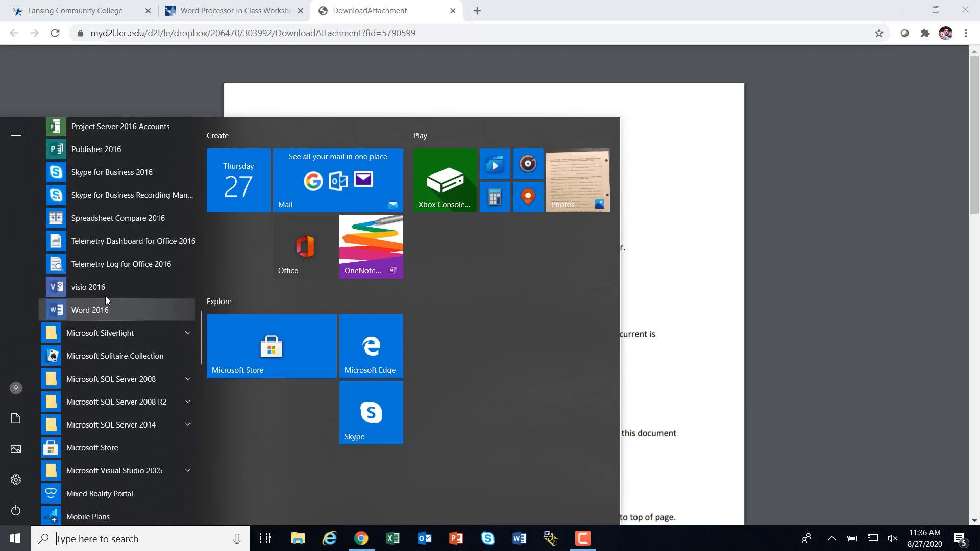
Search the computer for "mswo", launch Word 2016 and create a blank document.
{"action": "left_click", "coordinate": [110, 539]}
{"action": "type", "text": "mswo"}
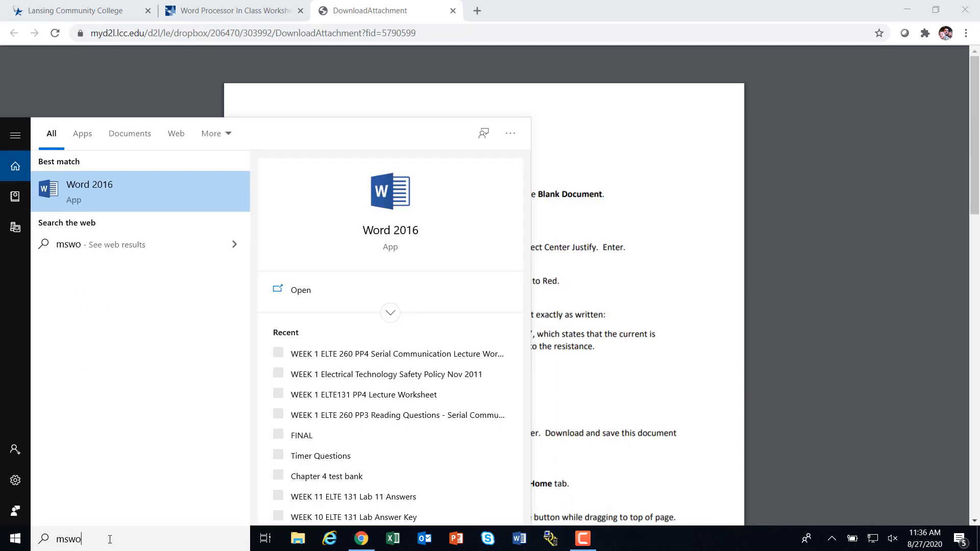
{"action": "left_click", "coordinate": [94, 187]}
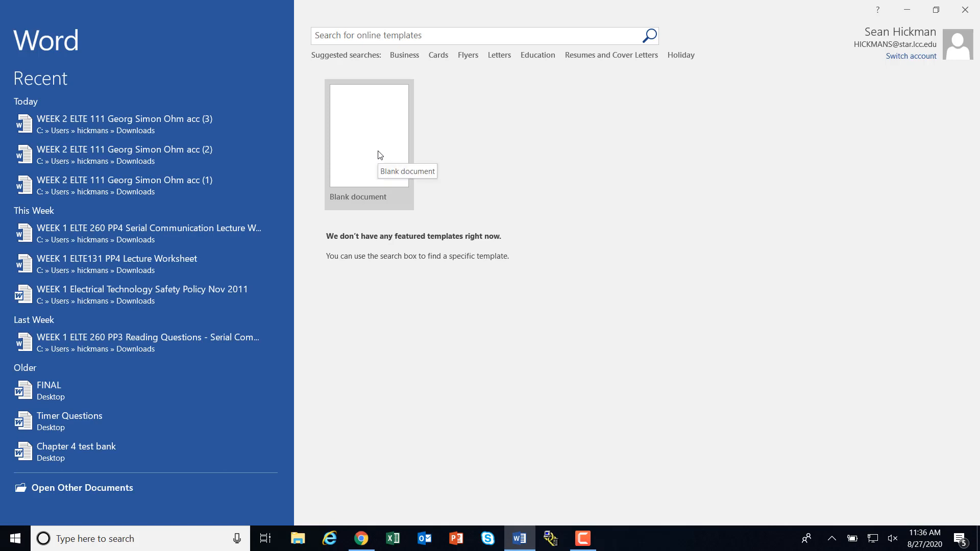
{"action": "left_click", "coordinate": [379, 155]}
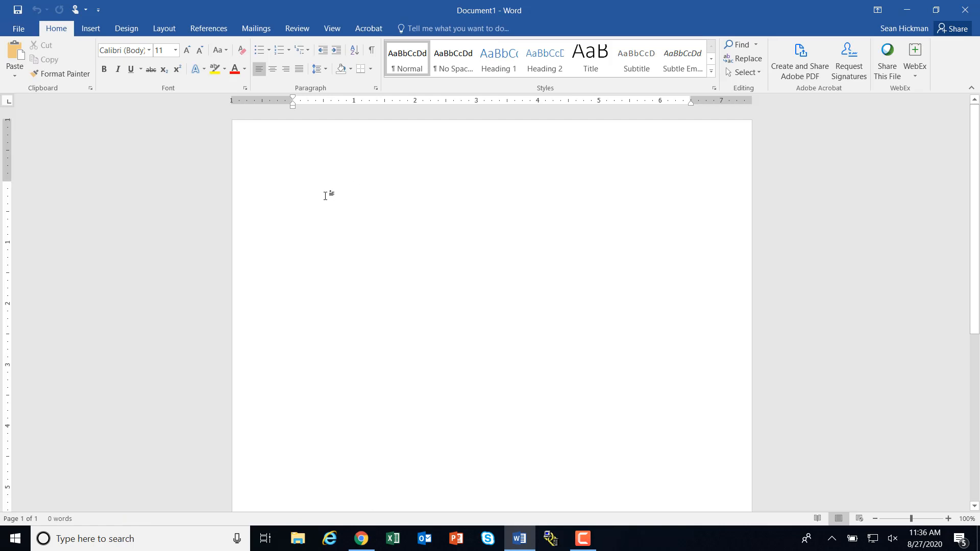
Enter the author's full name on the first line of the document and right-align it.
{"action": "type", "text": "Sean Hickman"}
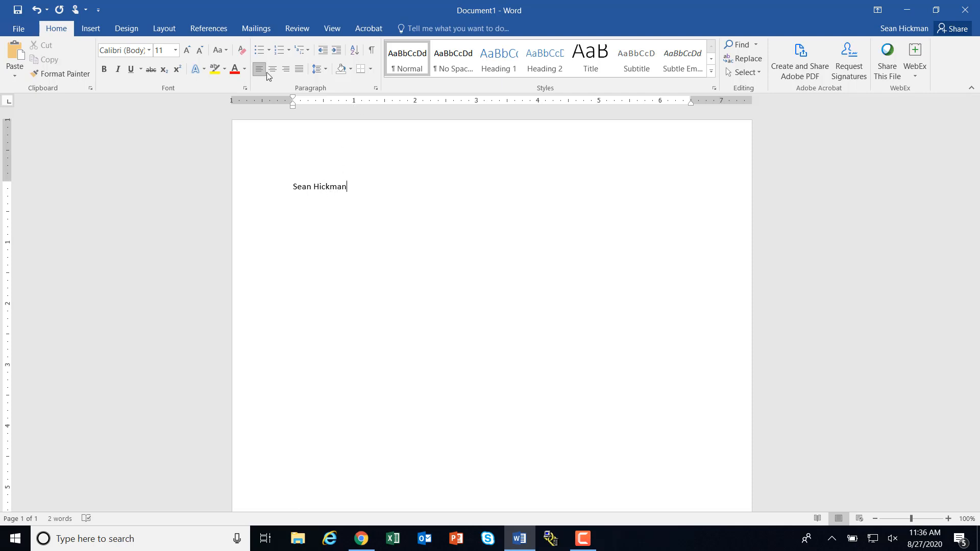
{"action": "left_click", "coordinate": [286, 70]}
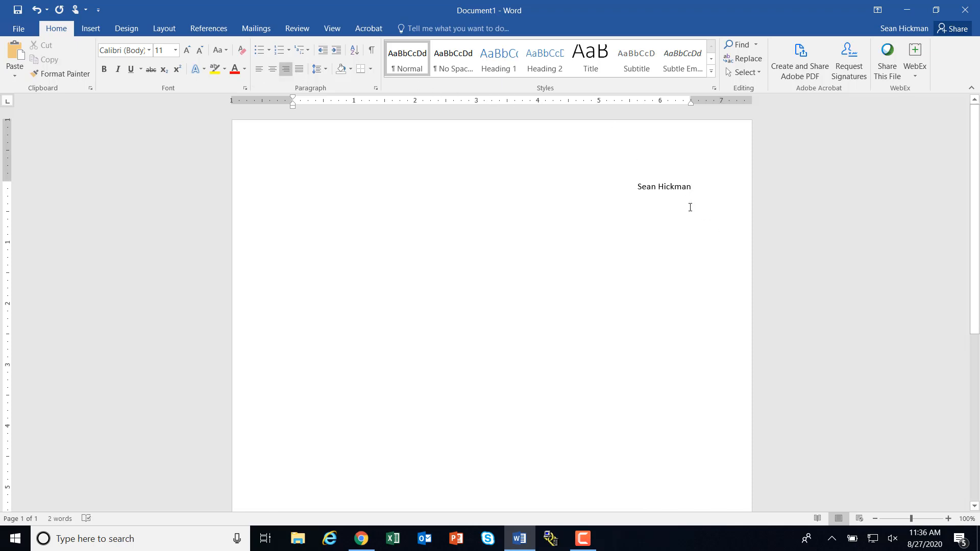
Add the heading "MSWord In-Class Worksheet" on the line below the name and center it.
{"action": "type", "text": "MS"}
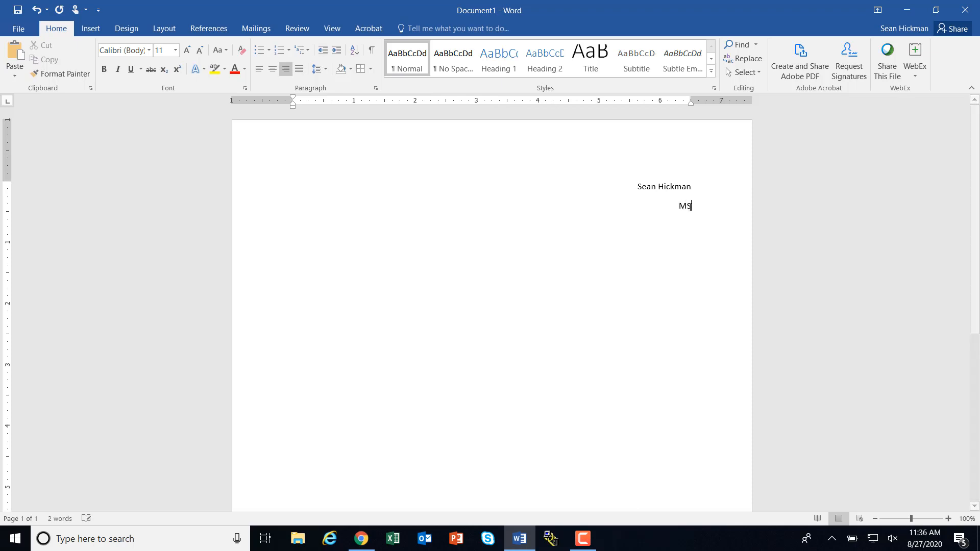
{"action": "type", "text": "Word In"}
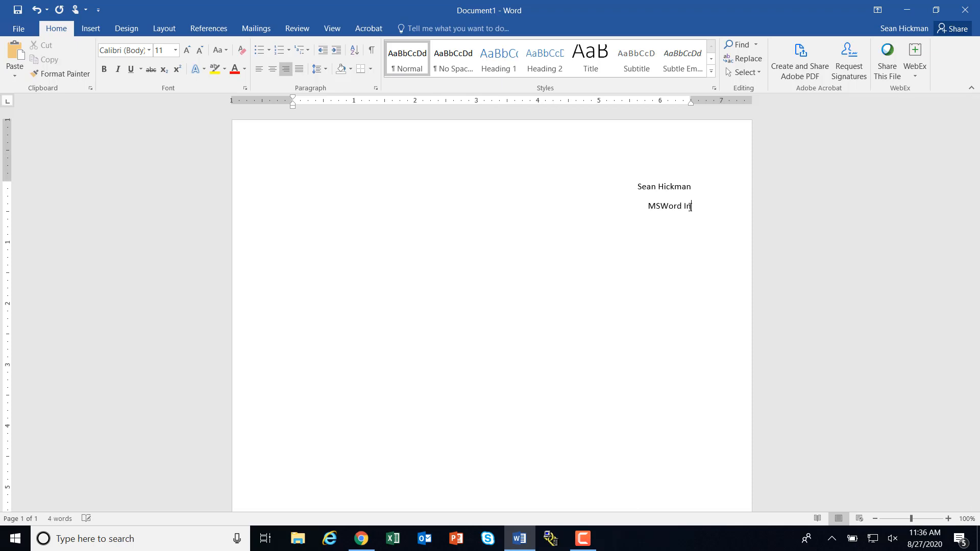
{"action": "type", "text": "-Class Worksheet"}
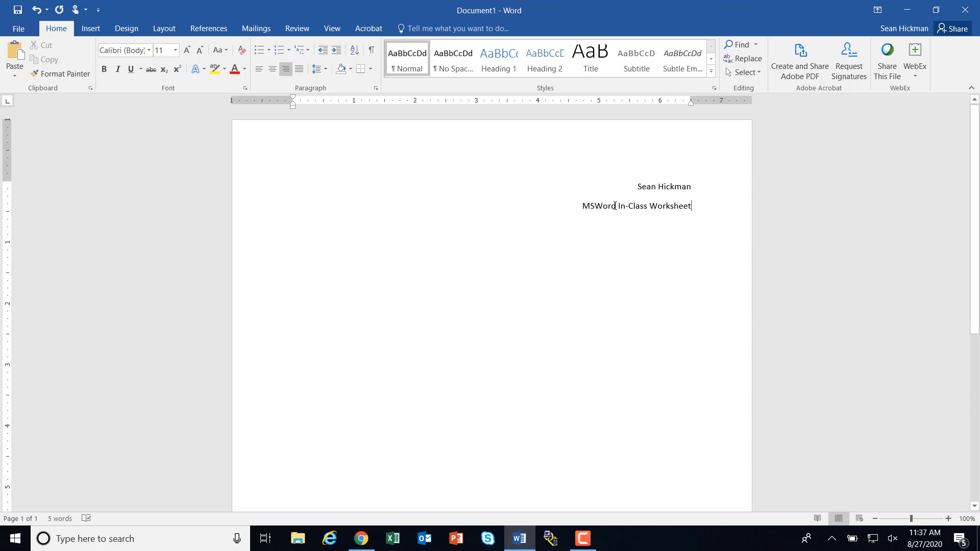
{"action": "left_click", "coordinate": [273, 71]}
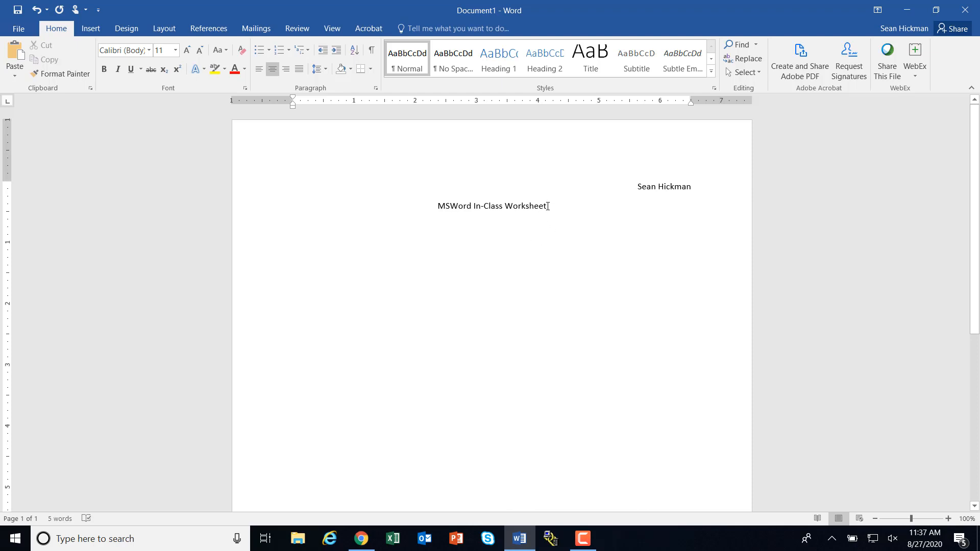
Set the font size of the "MSWord In-Class Worksheet" heading to 16.
{"action": "left_click_drag", "start_coordinate": [547, 206], "coordinate": [444, 207]}
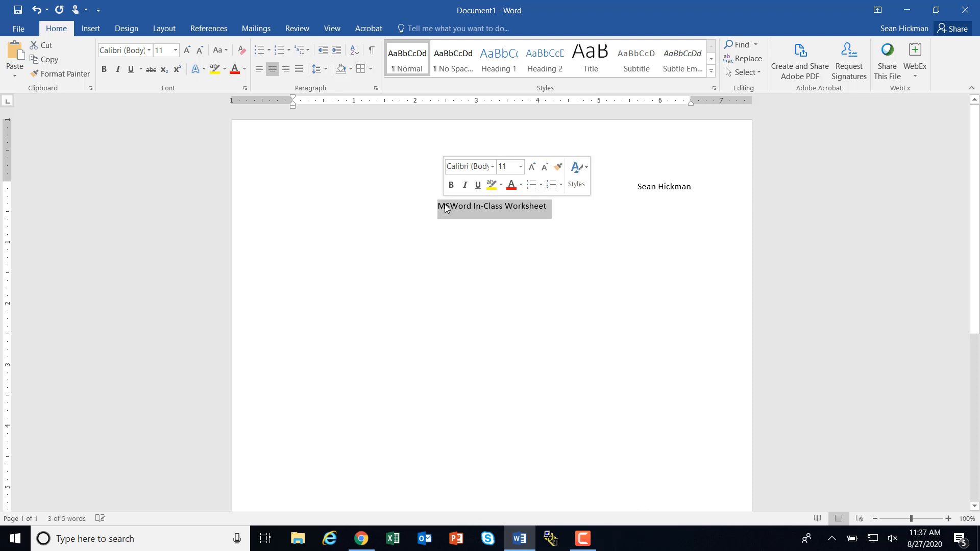
{"action": "left_click", "coordinate": [176, 50]}
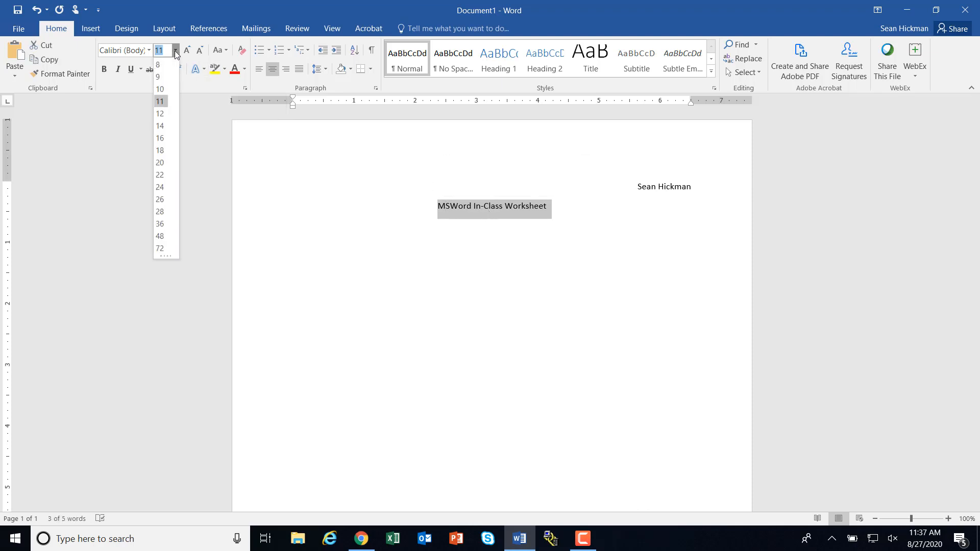
{"action": "left_click", "coordinate": [164, 141]}
{"action": "left_click", "coordinate": [508, 254]}
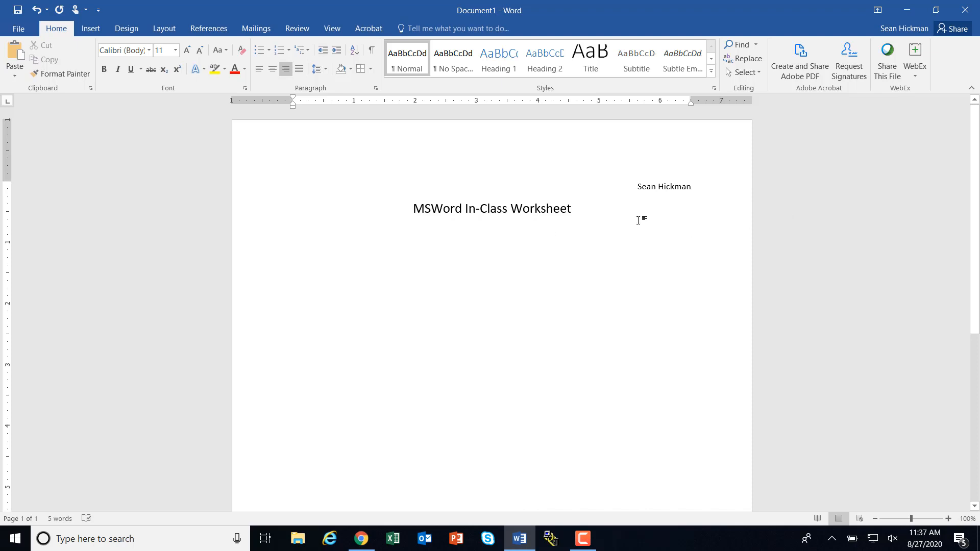
Left-align the line under the heading, paste the Georg Ohm paragraph copied from the worksheet in Chrome, and add two new lines after it.
{"action": "left_click", "coordinate": [259, 69]}
{"action": "left_click", "coordinate": [362, 539]}
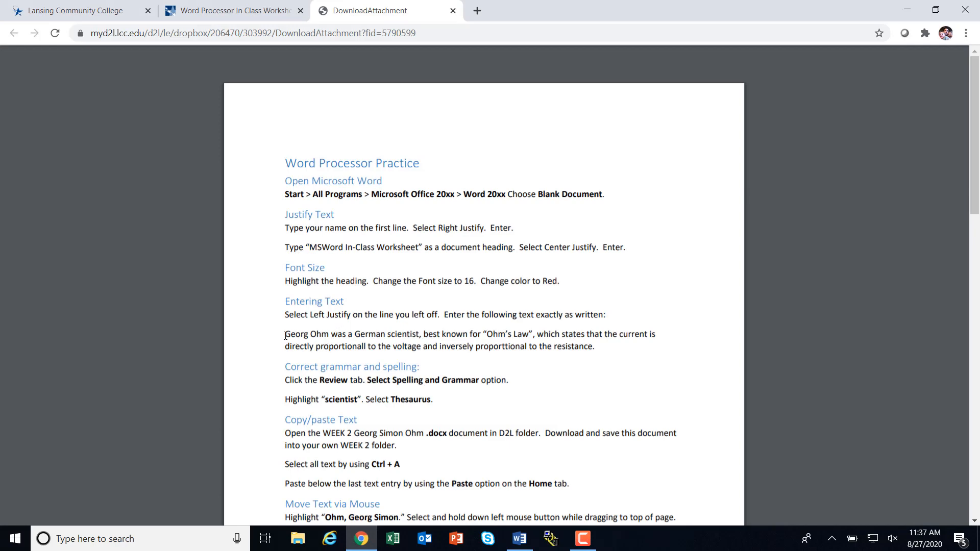
{"action": "left_click_drag", "start_coordinate": [285, 335], "coordinate": [595, 347]}
{"action": "key", "text": "ctrl+c"}
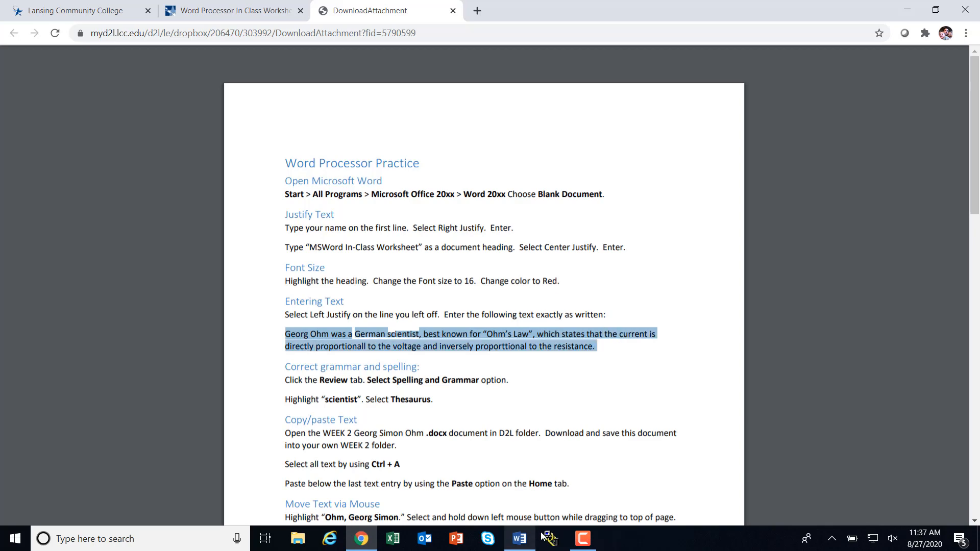
{"action": "left_click", "coordinate": [517, 544]}
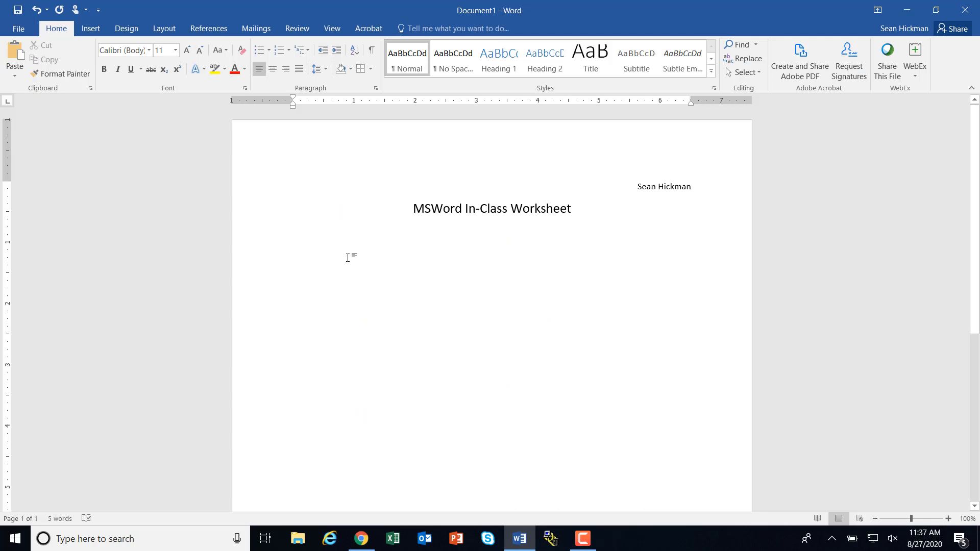
{"action": "key", "text": "ctrl+v"}
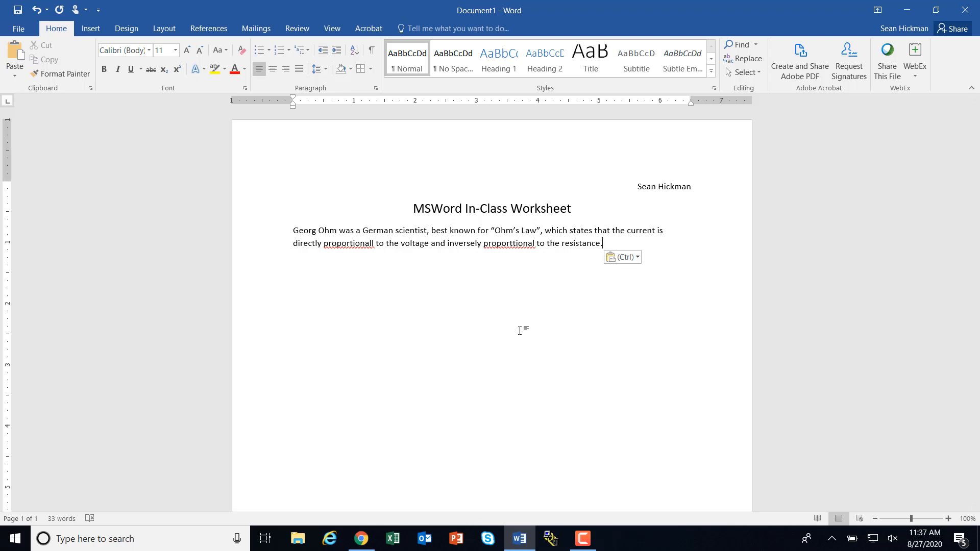
{"action": "key", "text": "Return"}
{"action": "key", "text": "Return"}
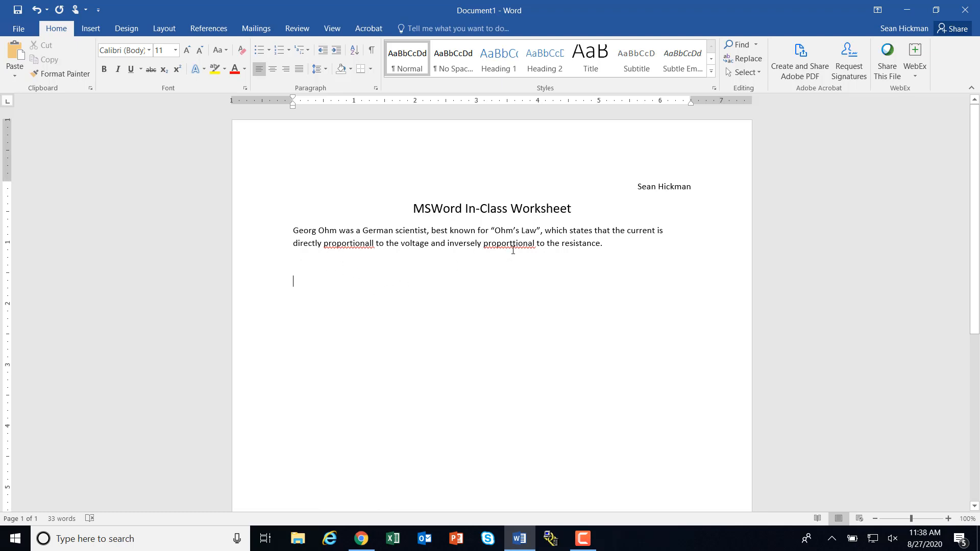
Correct the misspelled words "proportionall" and "proporttional" in the Georg Ohm paragraph to "proportional".
{"action": "right_click", "coordinate": [347, 244]}
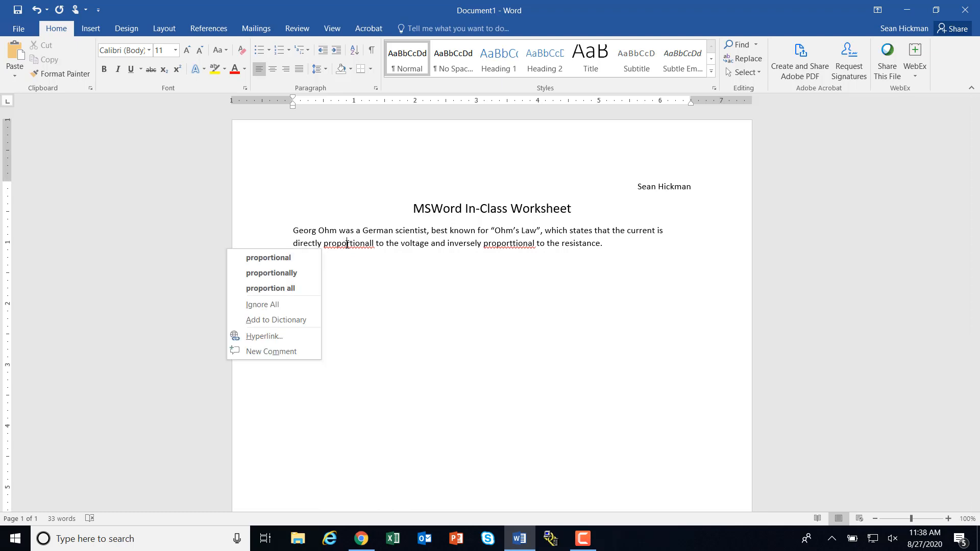
{"action": "left_click", "coordinate": [289, 258]}
{"action": "right_click", "coordinate": [514, 244]}
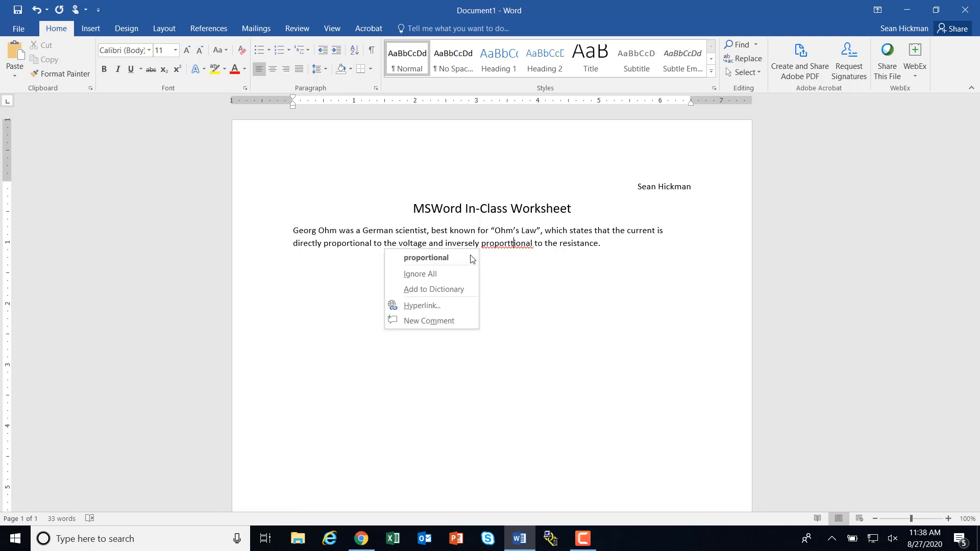
{"action": "left_click", "coordinate": [436, 261]}
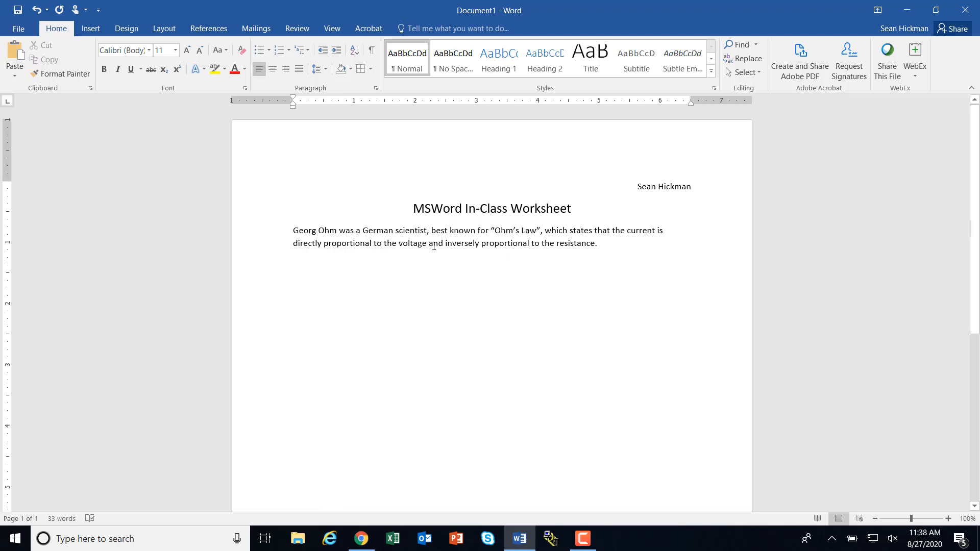
Replace the word "scientist" in the Georg Ohm paragraph with the synonym "researcher" and place the cursor below the paragraph.
{"action": "left_click_drag", "start_coordinate": [428, 231], "coordinate": [394, 232]}
{"action": "right_click", "coordinate": [416, 233]}
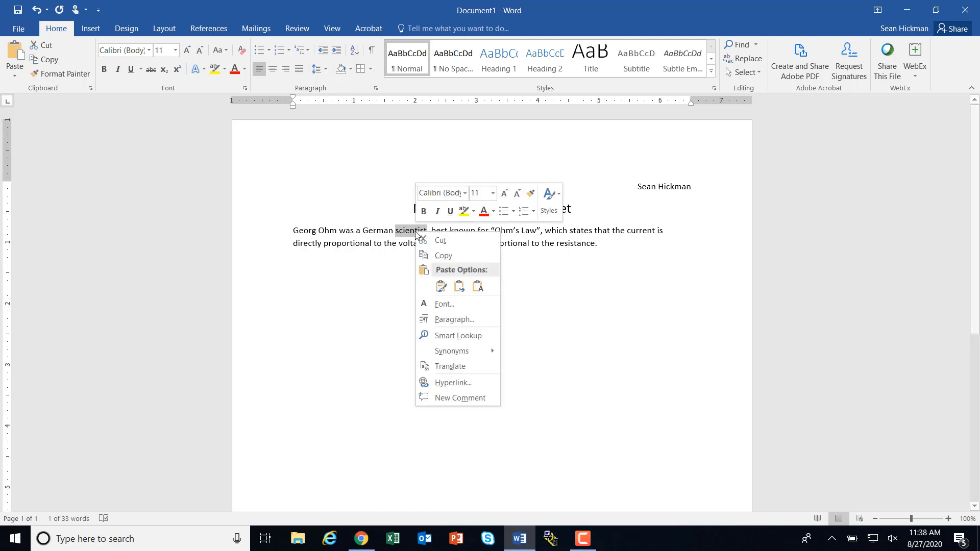
{"action": "mouse_move", "coordinate": [464, 357]}
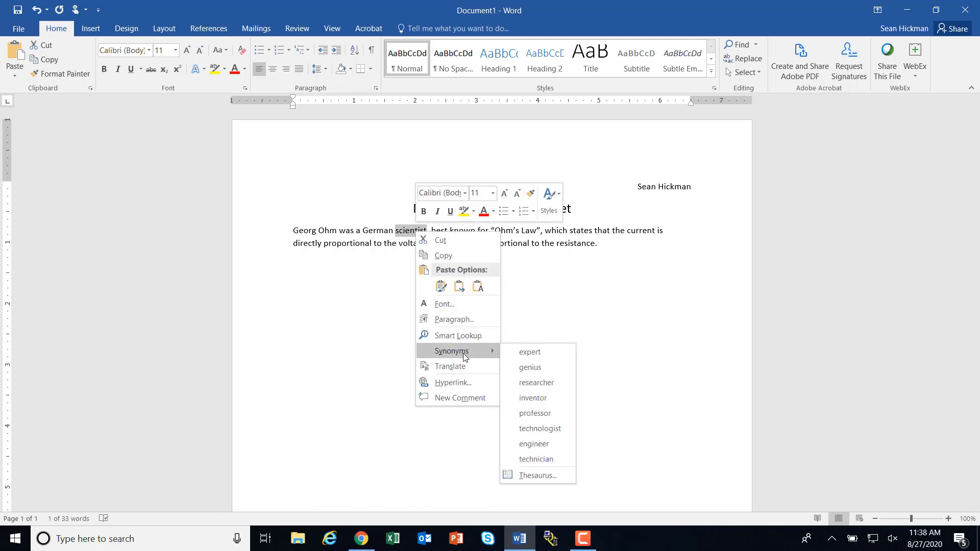
{"action": "left_click", "coordinate": [536, 383]}
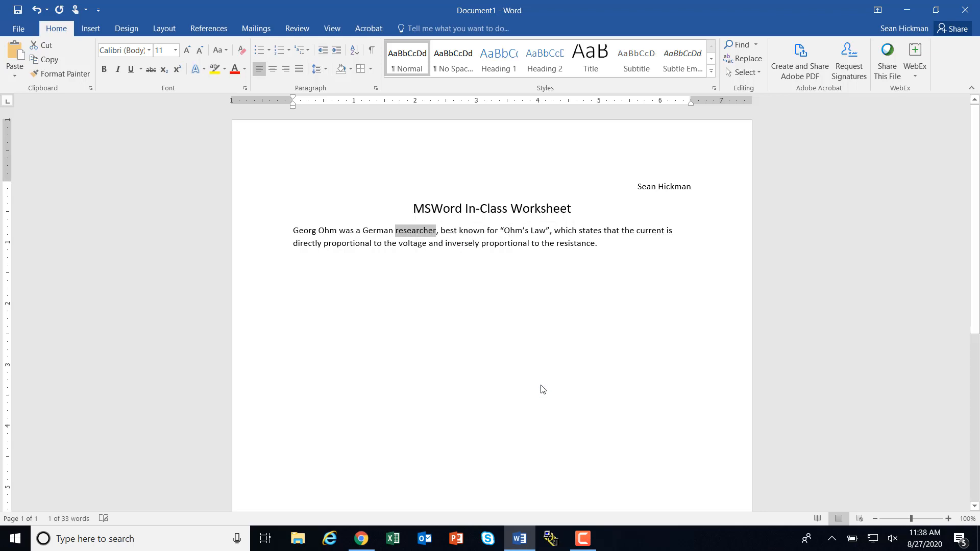
{"action": "left_click", "coordinate": [304, 265]}
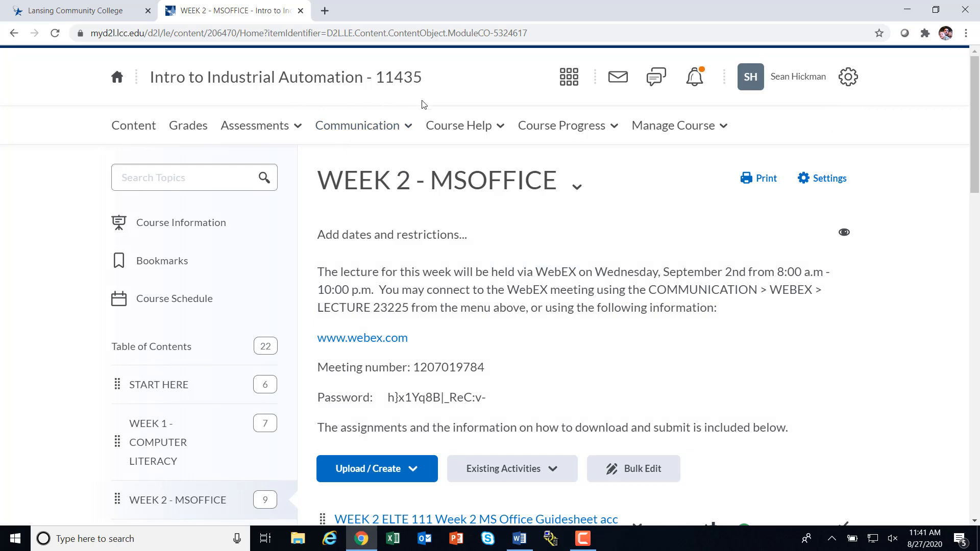
Download the "WEEK 2 ELTE 111 Georg Simon Ohm" Word document from the Week 2 page and open it for editing in Word.
{"action": "scroll", "coordinate": [465, 226], "scroll_direction": "down", "scroll_amount": 15}
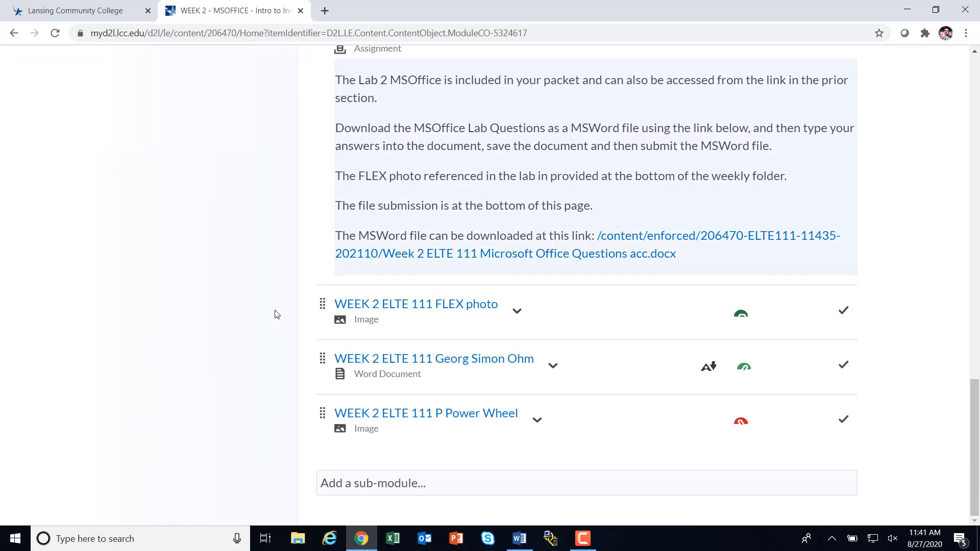
{"action": "left_click", "coordinate": [553, 364]}
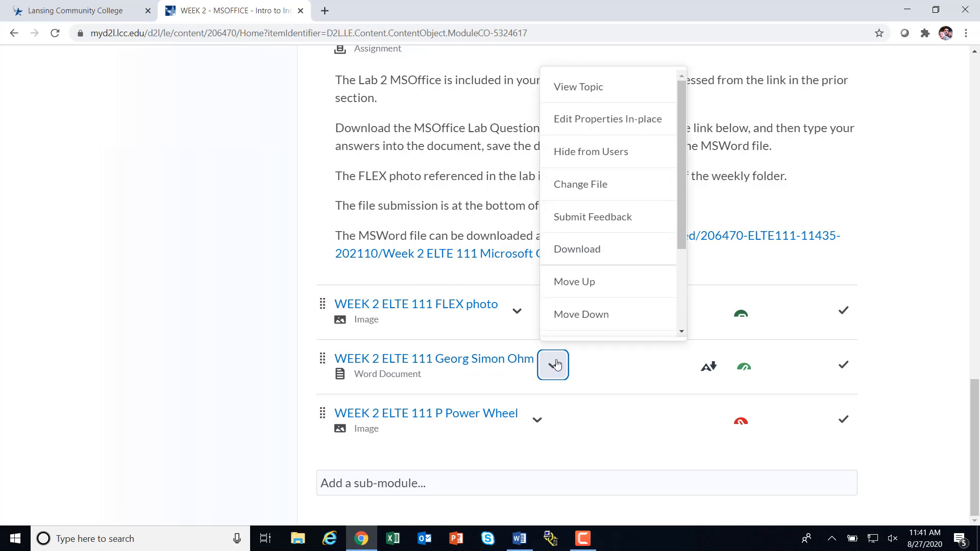
{"action": "left_click", "coordinate": [584, 252]}
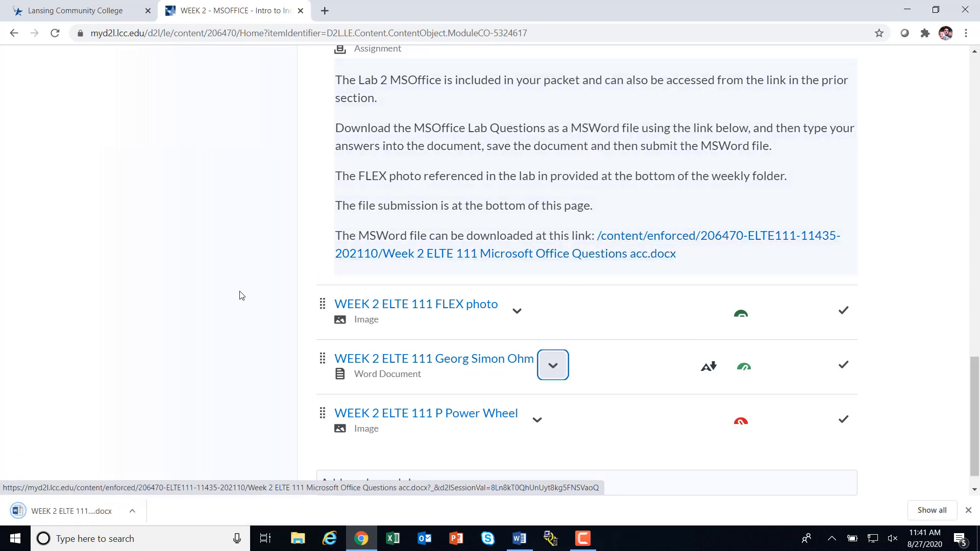
{"action": "left_click", "coordinate": [66, 510]}
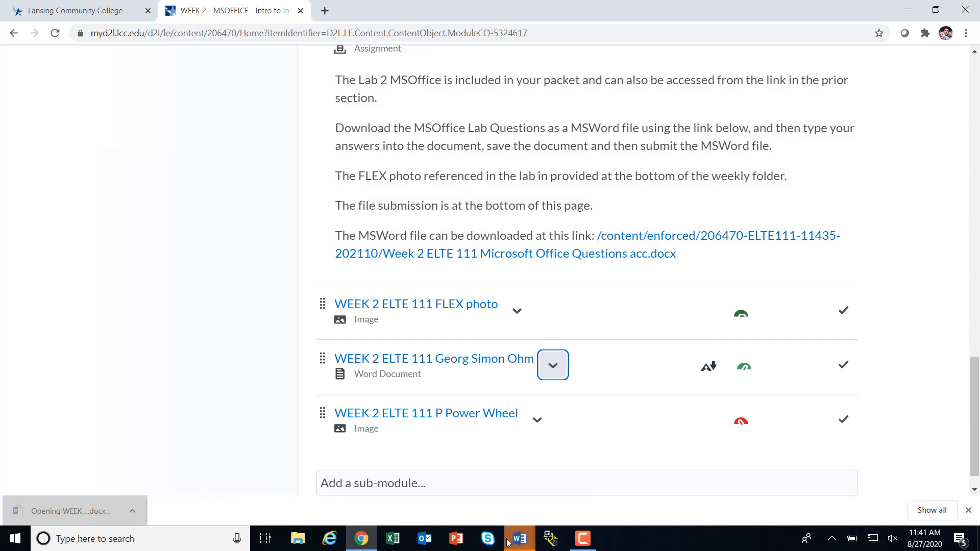
{"action": "left_click", "coordinate": [477, 499]}
{"action": "mouse_move", "coordinate": [513, 544]}
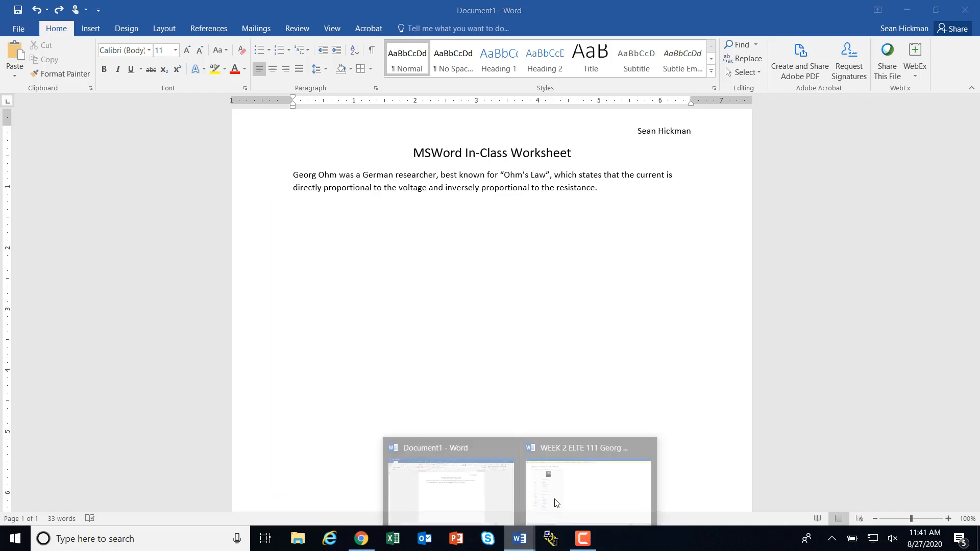
{"action": "left_click", "coordinate": [561, 497]}
{"action": "left_click", "coordinate": [515, 32]}
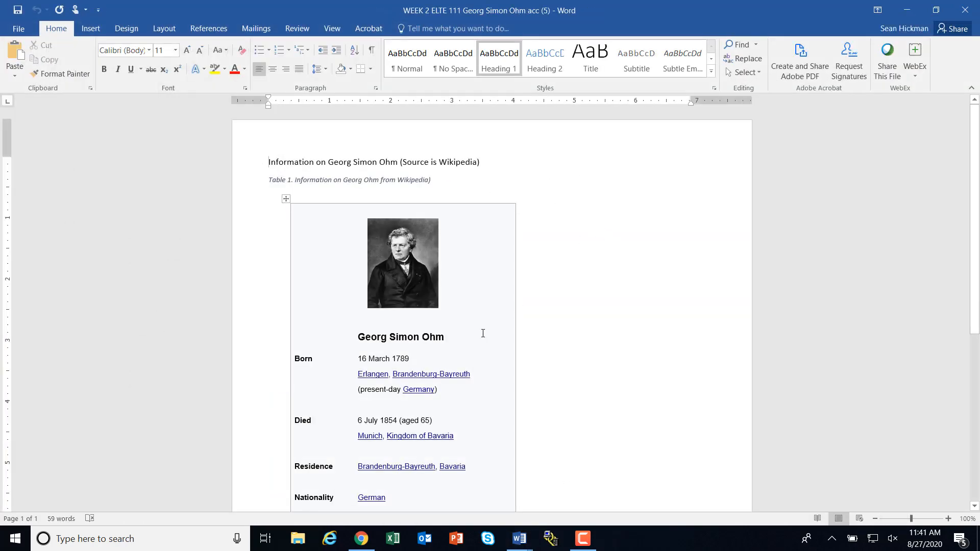
Copy the entire content of the Georg Simon Ohm document and switch back to the worksheet document.
{"action": "left_click", "coordinate": [578, 325]}
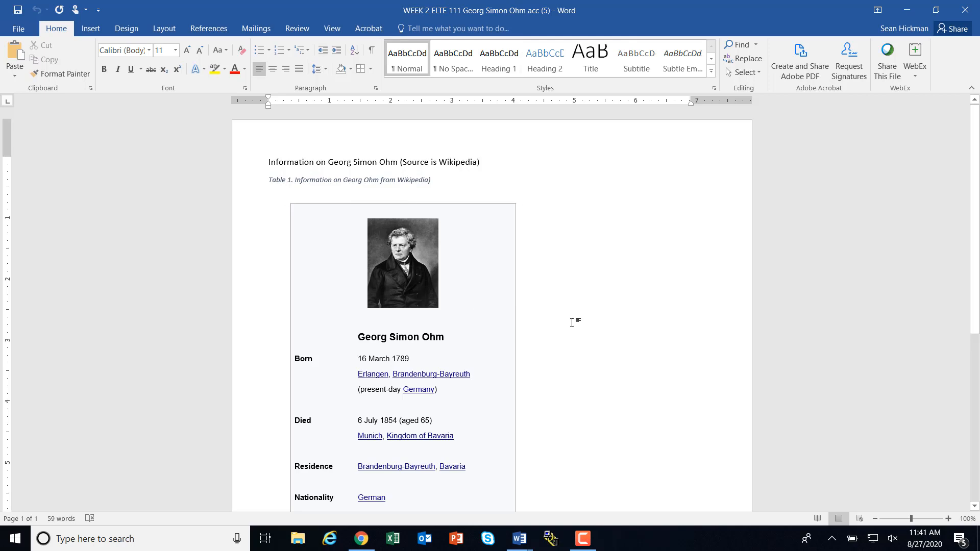
{"action": "key", "text": "ctrl+a"}
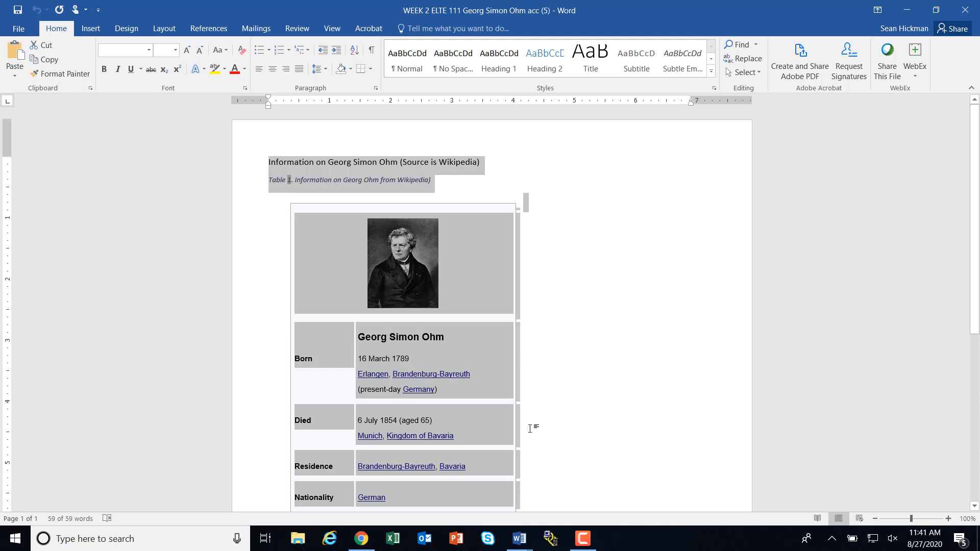
{"action": "left_click", "coordinate": [519, 536]}
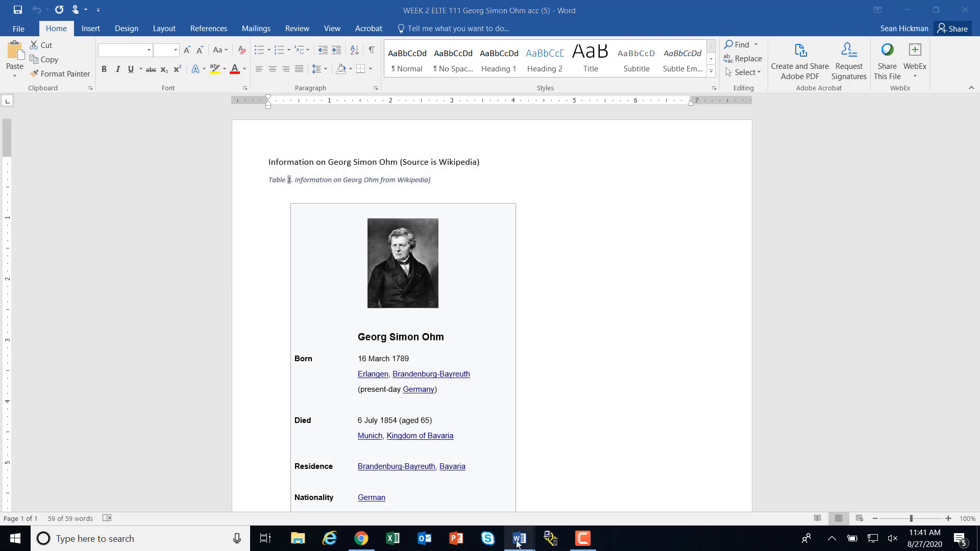
{"action": "left_click", "coordinate": [448, 497]}
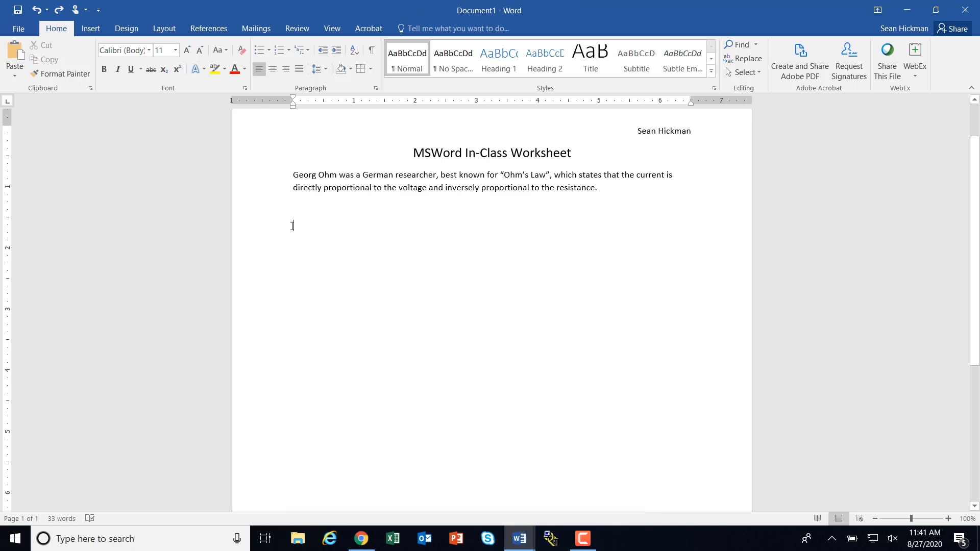
Add three blank lines below the Georg Ohm paragraph and paste the copied content there, keeping its source formatting.
{"action": "key", "text": "Return"}
{"action": "key", "text": "Return"}
{"action": "key", "text": "Return"}
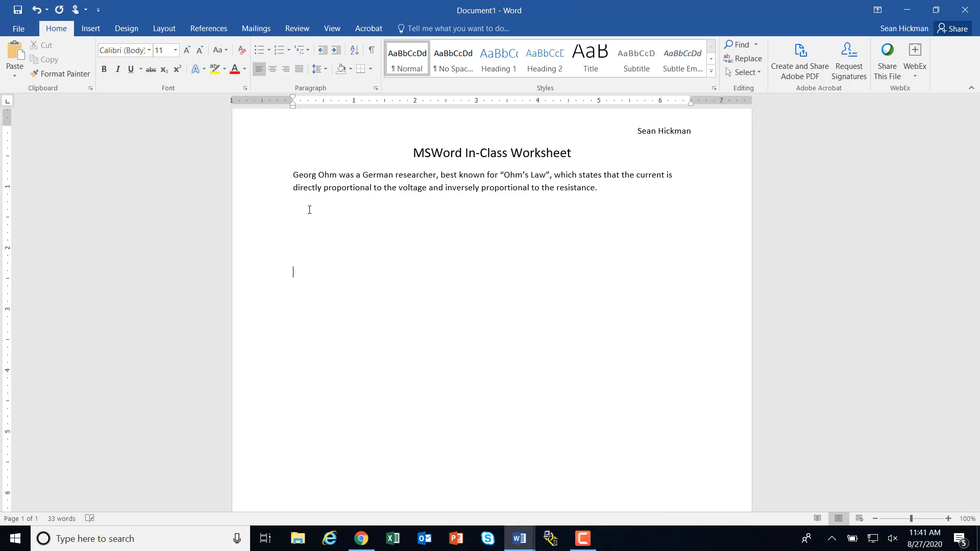
{"action": "left_click", "coordinate": [307, 267]}
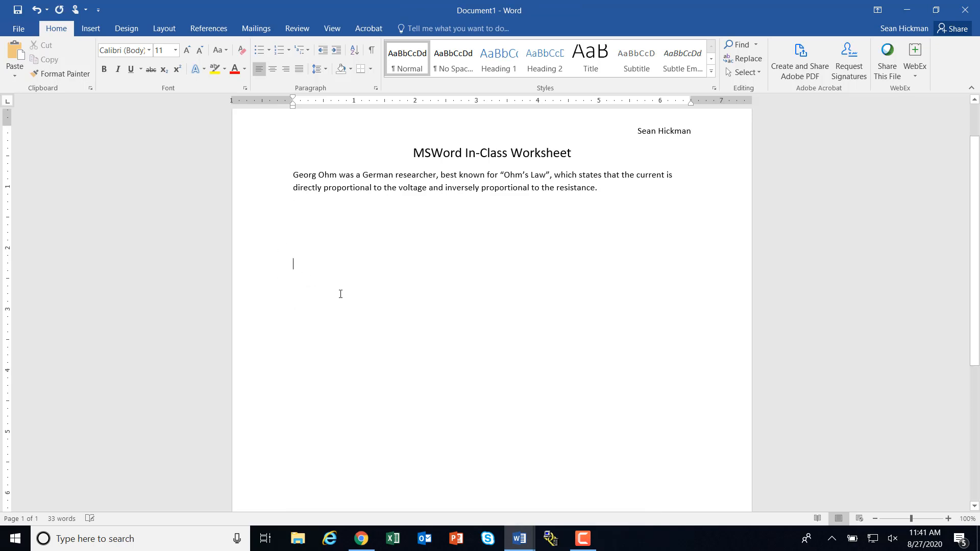
{"action": "right_click", "coordinate": [298, 263]}
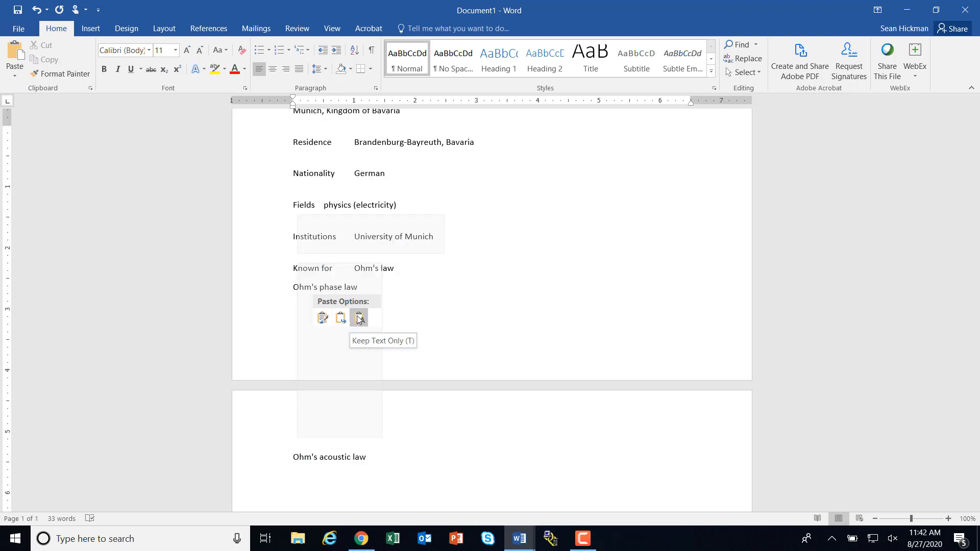
{"action": "left_click", "coordinate": [322, 324]}
Move the "Georg Simon Ohm" title out of the table to below the "Information on Georg Simon Ohm" line and center it.
{"action": "scroll", "coordinate": [414, 313], "scroll_direction": "down", "scroll_amount": 15}
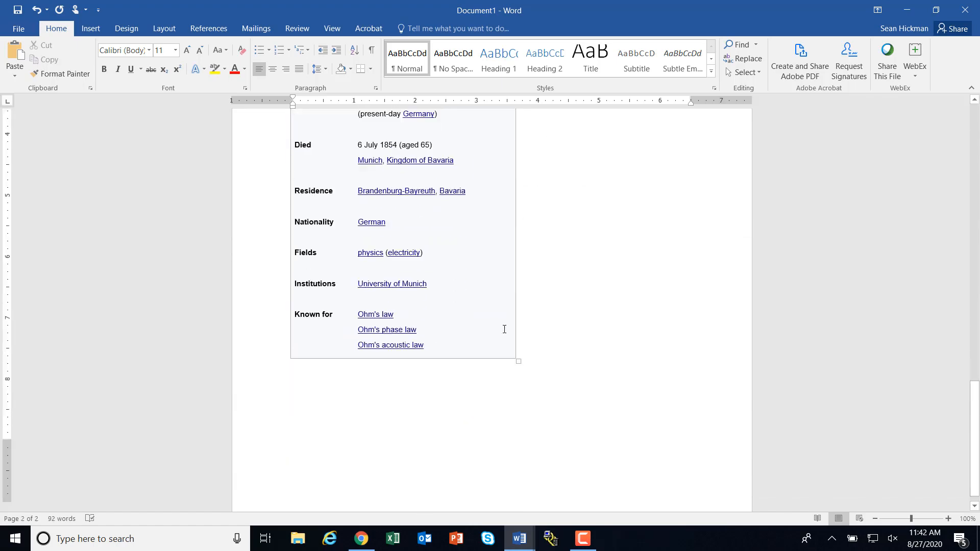
{"action": "scroll", "coordinate": [538, 311], "scroll_direction": "up", "scroll_amount": 15}
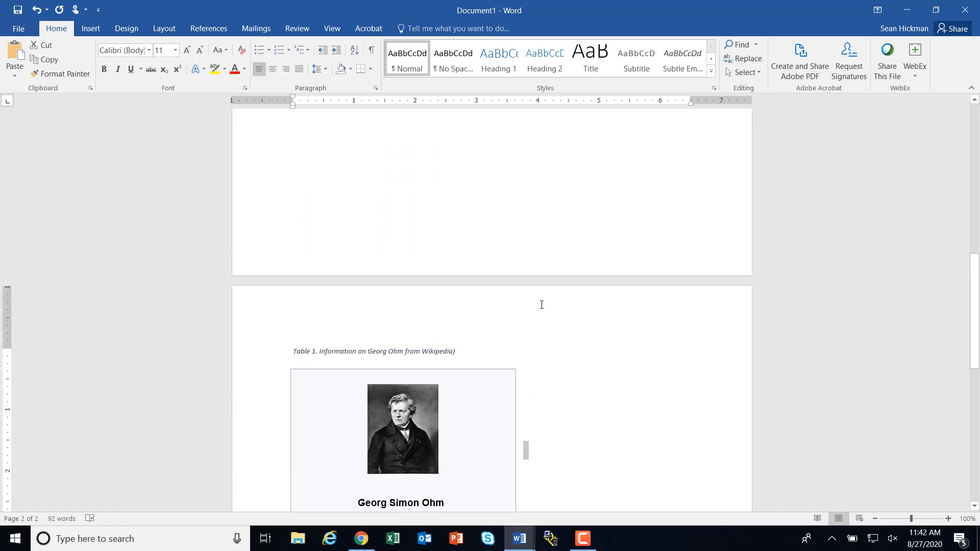
{"action": "scroll", "coordinate": [475, 260], "scroll_direction": "up", "scroll_amount": 10}
{"action": "scroll", "coordinate": [474, 259], "scroll_direction": "down", "scroll_amount": 7}
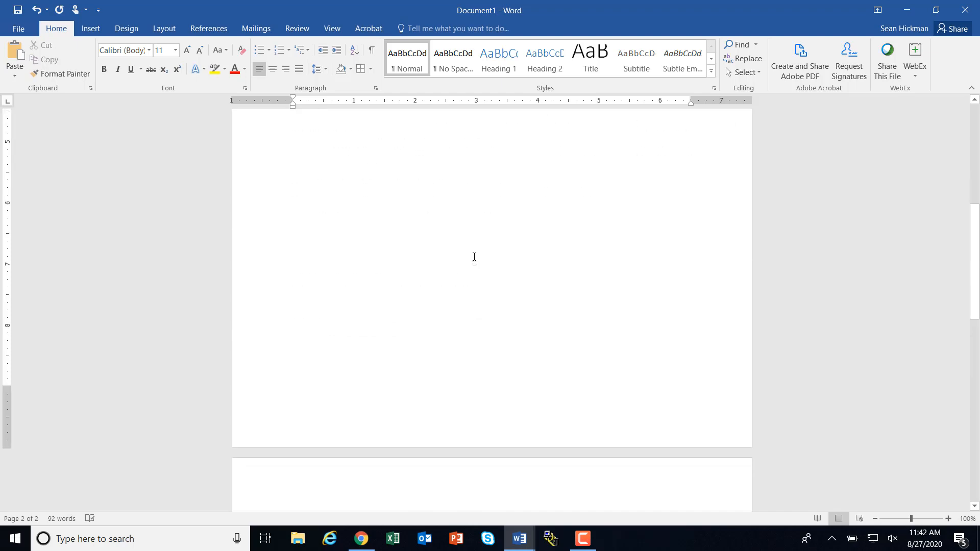
{"action": "scroll", "coordinate": [475, 258], "scroll_direction": "down", "scroll_amount": 6}
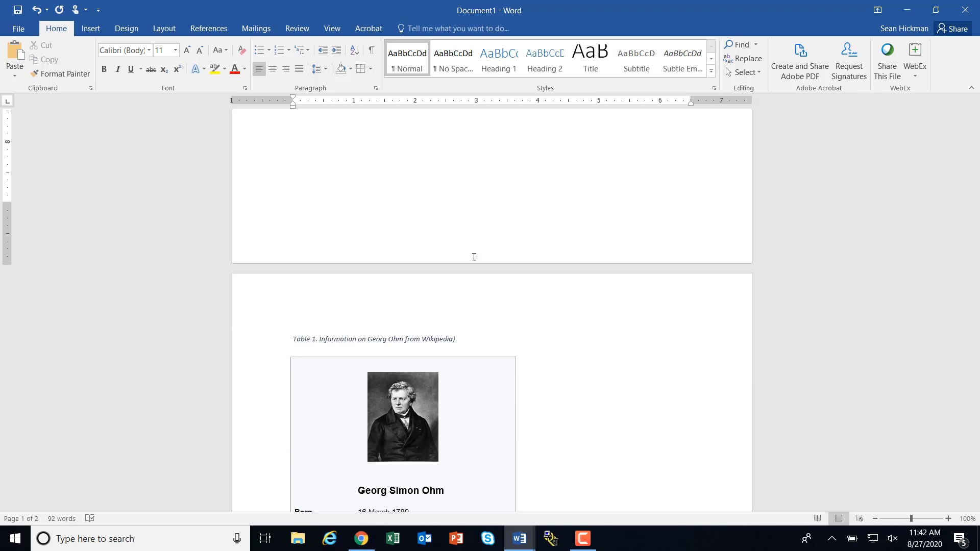
{"action": "scroll", "coordinate": [391, 276], "scroll_direction": "down", "scroll_amount": 2}
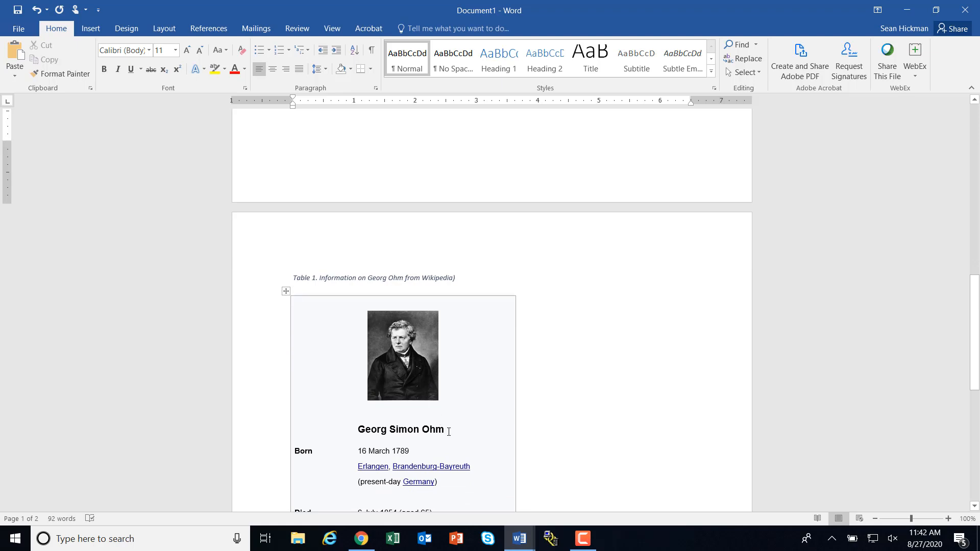
{"action": "left_click_drag", "start_coordinate": [445, 431], "coordinate": [295, 267]}
{"action": "scroll", "coordinate": [516, 289], "scroll_direction": "up", "scroll_amount": 3}
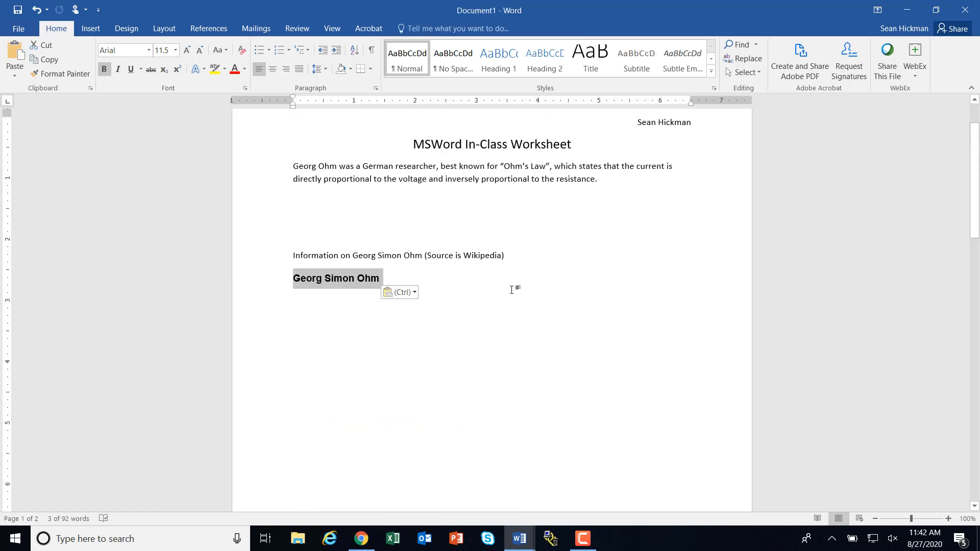
{"action": "left_click", "coordinate": [274, 70]}
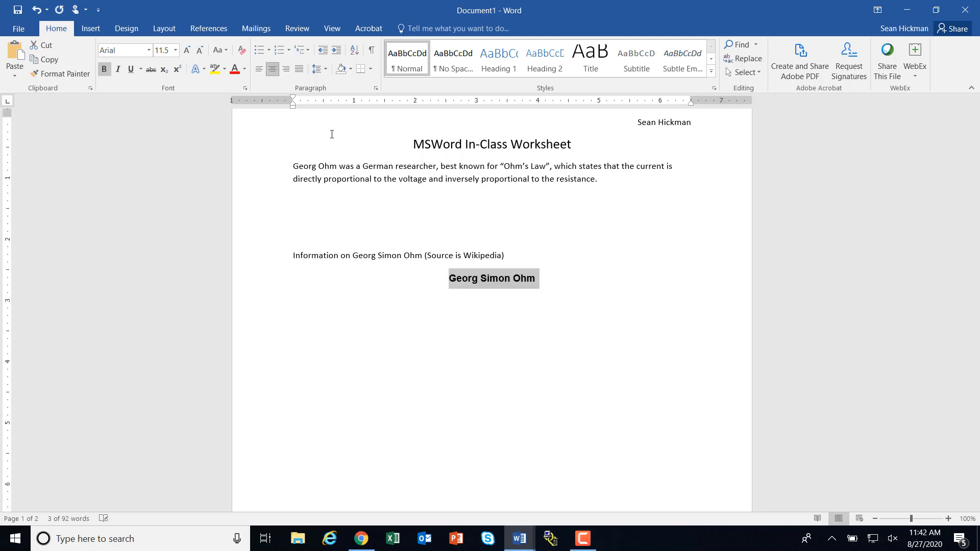
{"action": "left_click", "coordinate": [499, 338]}
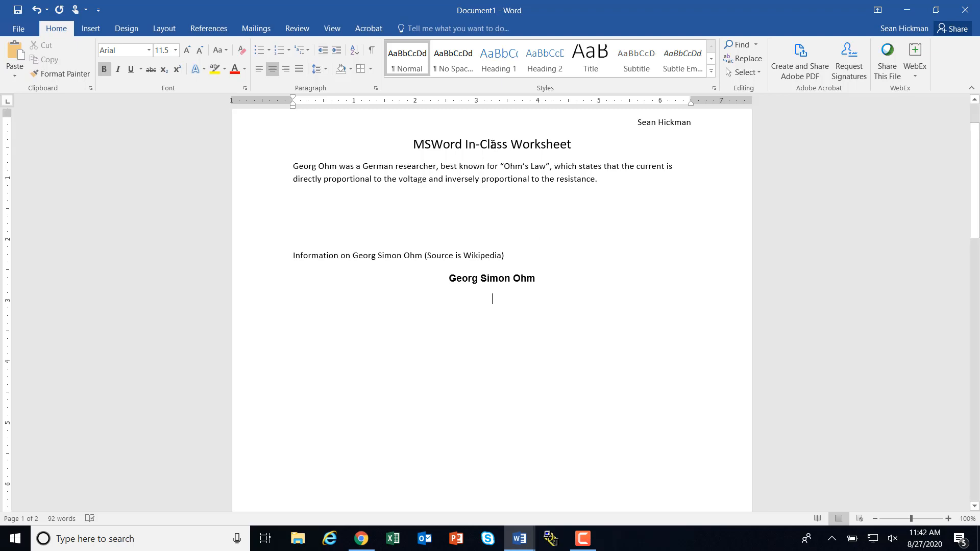
Switch to Chrome and search Google for "wikipedia" in a new tab.
{"action": "key", "text": "alt+Tab"}
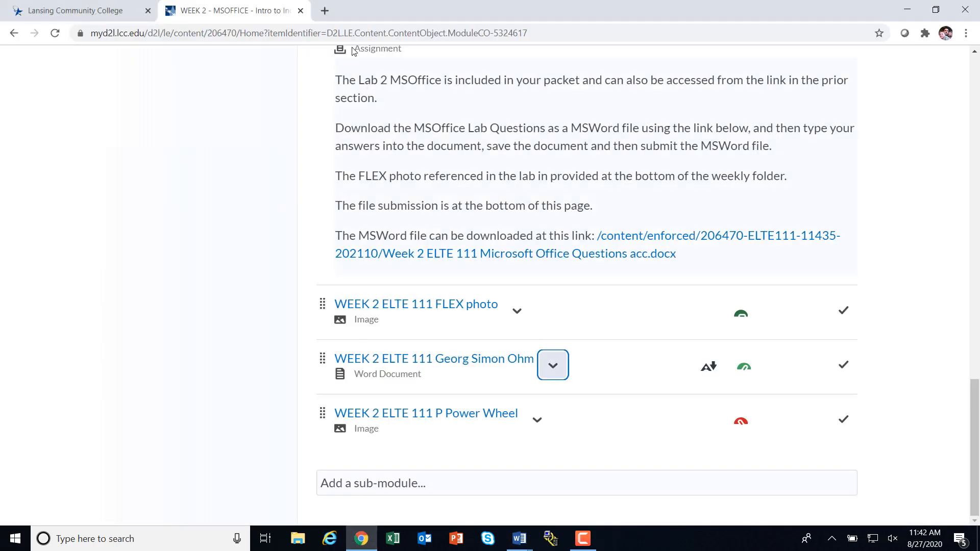
{"action": "left_click", "coordinate": [324, 12]}
{"action": "left_click", "coordinate": [353, 35]}
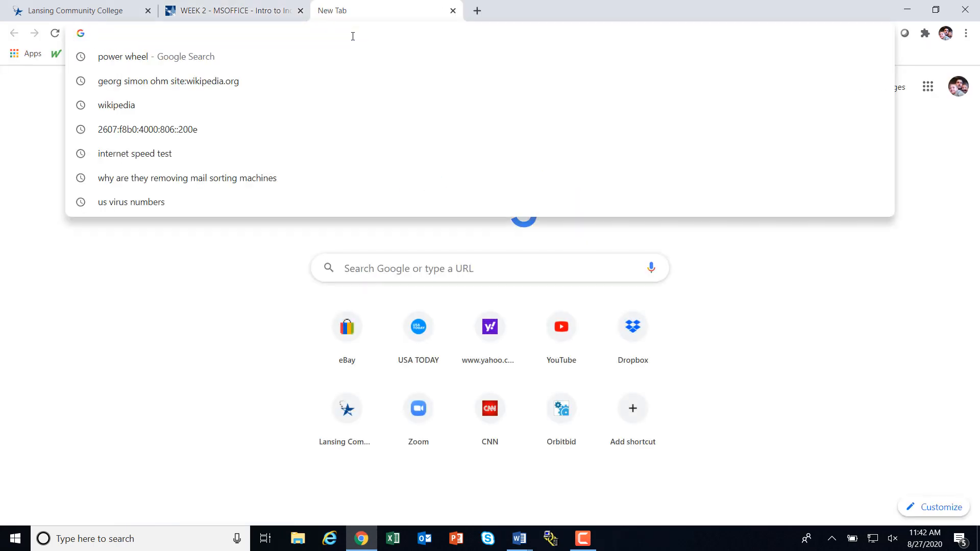
{"action": "type", "text": "wikipedia"}
{"action": "key", "text": "Return"}
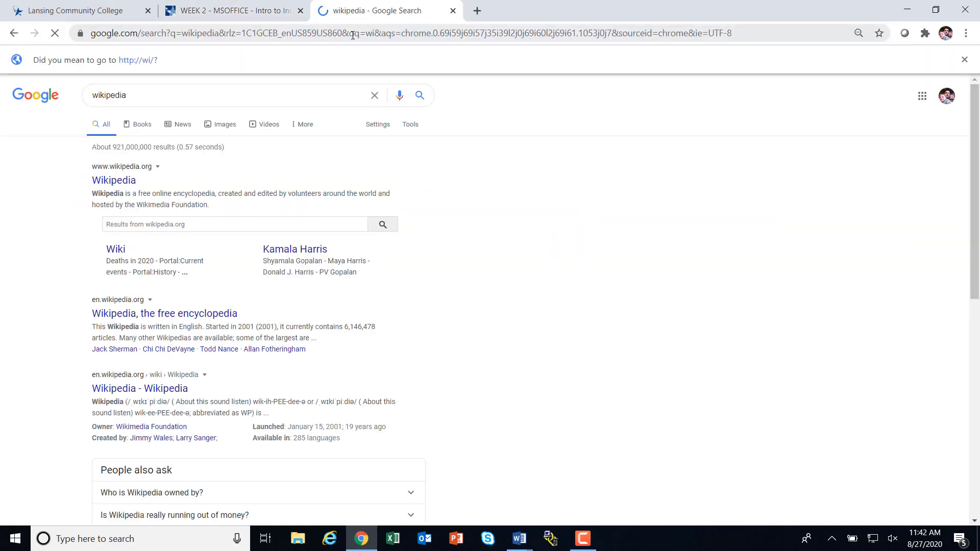
Search within the Wikipedia site for "georg simon ohm" and open the English article on Georg Ohm.
{"action": "left_click", "coordinate": [189, 225]}
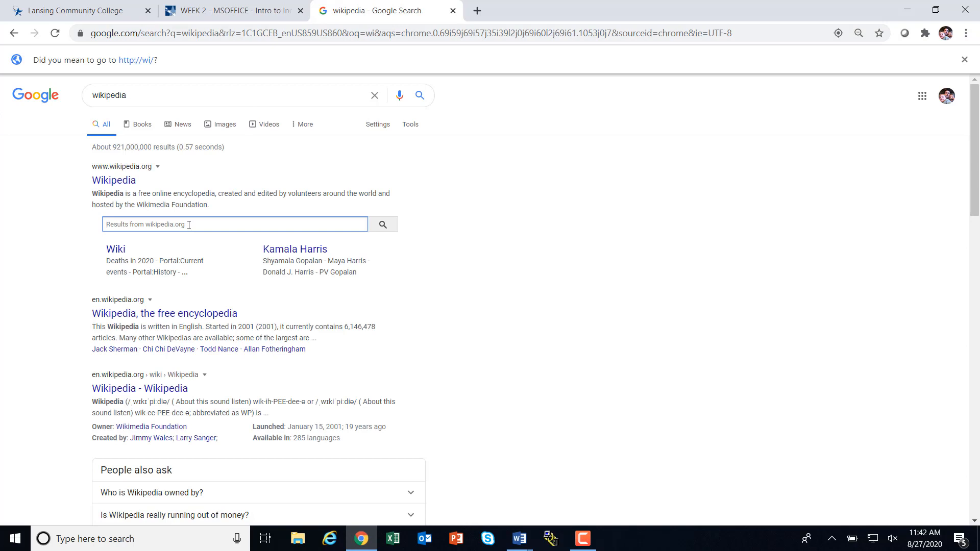
{"action": "type", "text": "george s"}
{"action": "key", "text": "BackSpace"}
{"action": "key", "text": "BackSpace"}
{"action": "key", "text": "BackSpace"}
{"action": "type", "text": "simon ohm"}
{"action": "key", "text": "Return"}
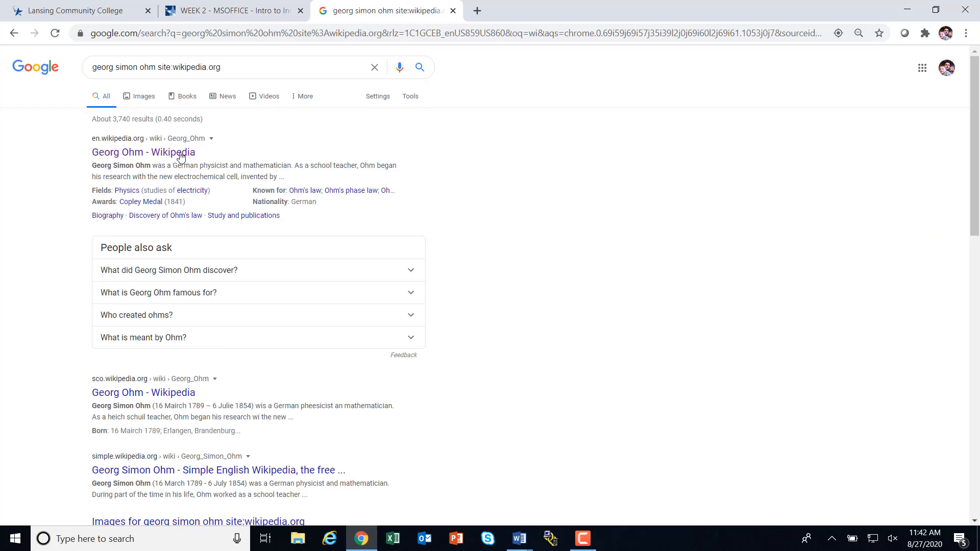
{"action": "left_click", "coordinate": [180, 156]}
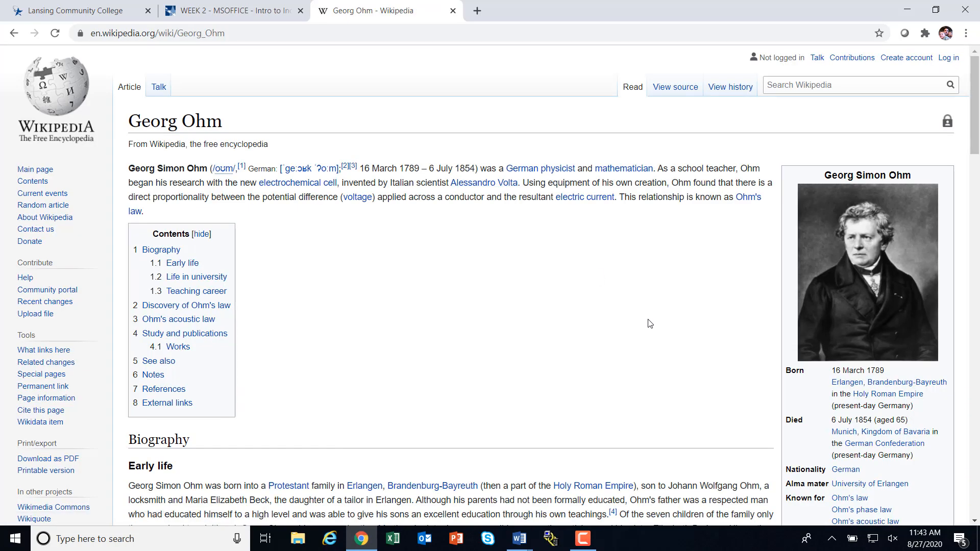
Copy the web address of the Georg Ohm Wikipedia article and return to the worksheet document in Word.
{"action": "left_click", "coordinate": [232, 33]}
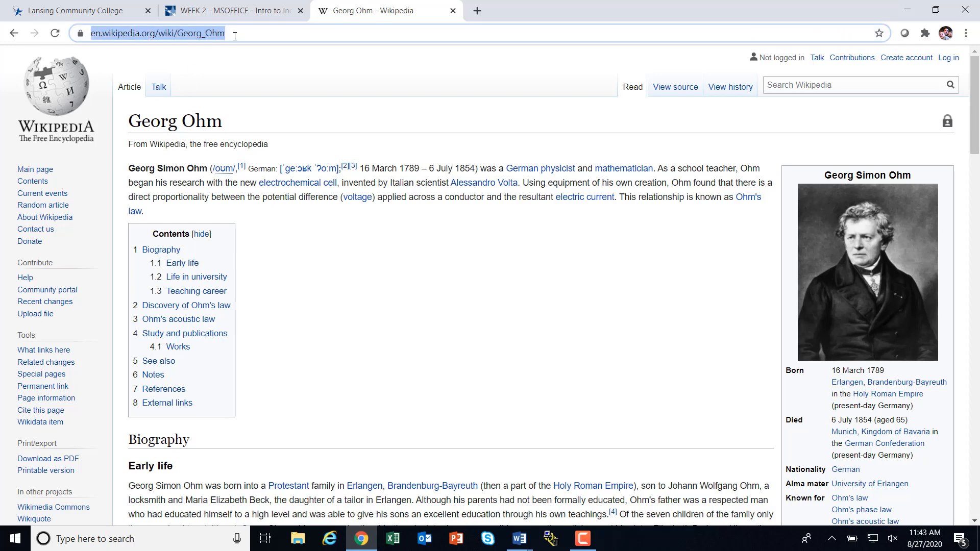
{"action": "right_click", "coordinate": [235, 35]}
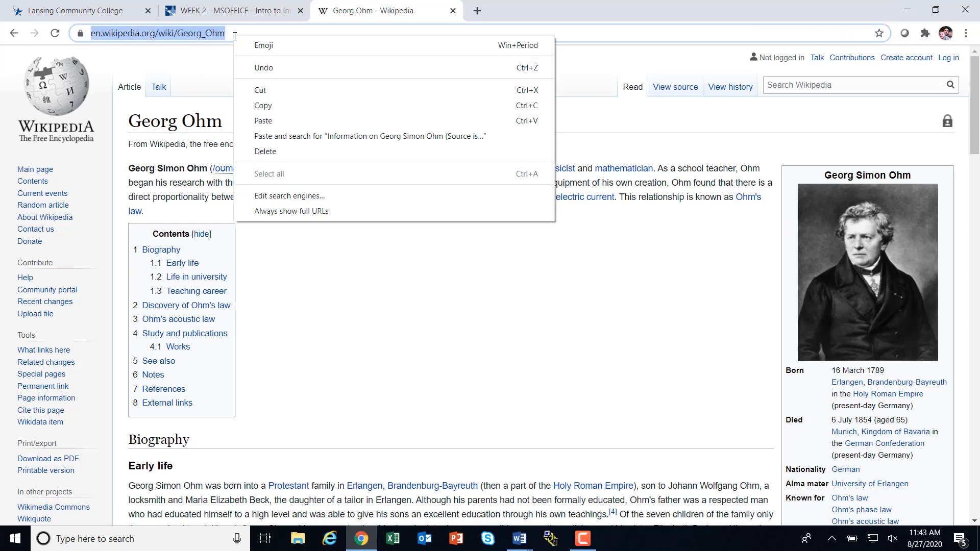
{"action": "left_click", "coordinate": [265, 105]}
{"action": "left_click", "coordinate": [520, 540]}
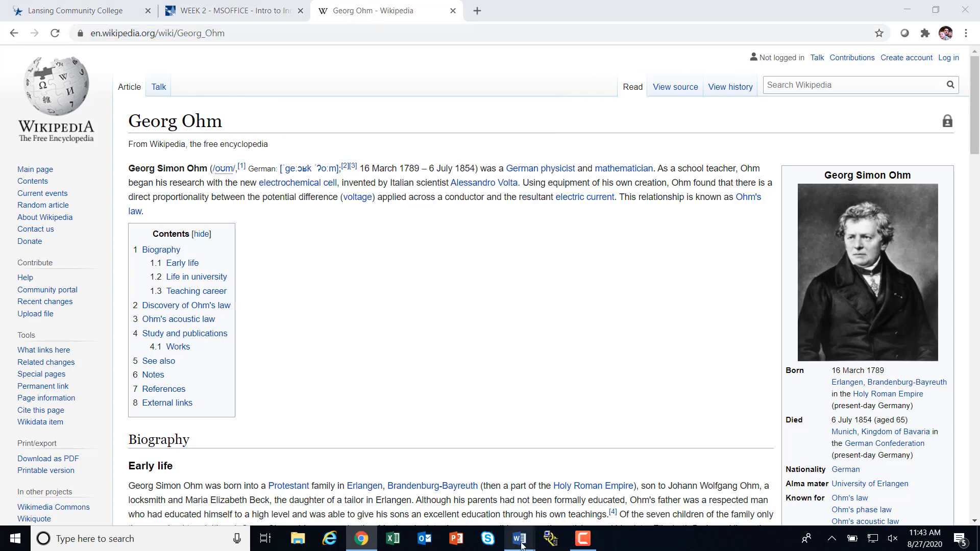
{"action": "left_click", "coordinate": [474, 502]}
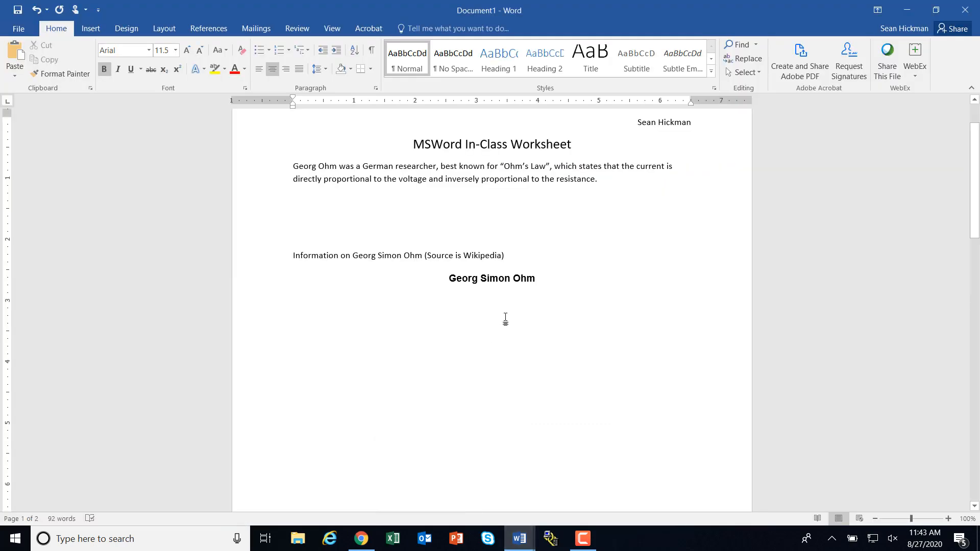
{"action": "scroll", "coordinate": [466, 301], "scroll_direction": "down", "scroll_amount": 8}
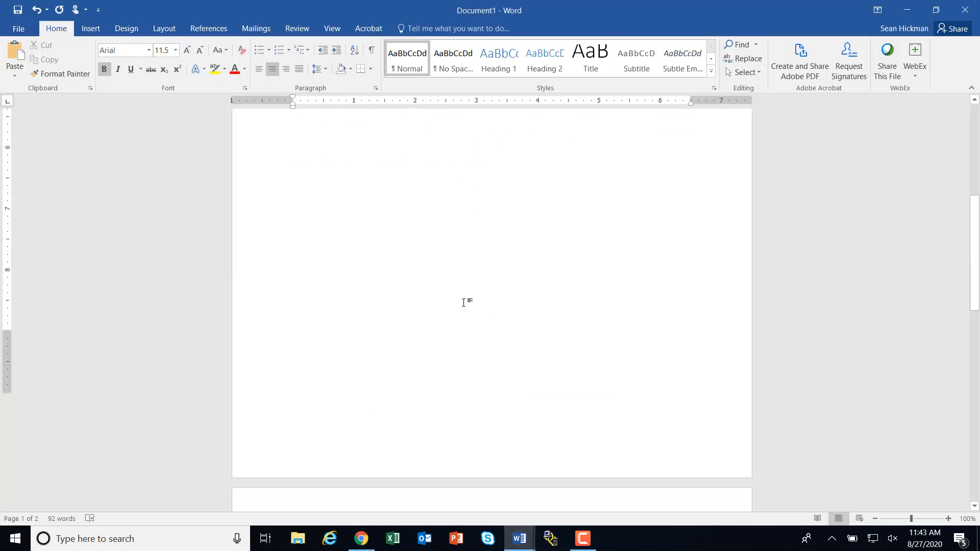
{"action": "scroll", "coordinate": [450, 275], "scroll_direction": "up", "scroll_amount": 6}
{"action": "scroll", "coordinate": [450, 275], "scroll_direction": "up", "scroll_amount": 4}
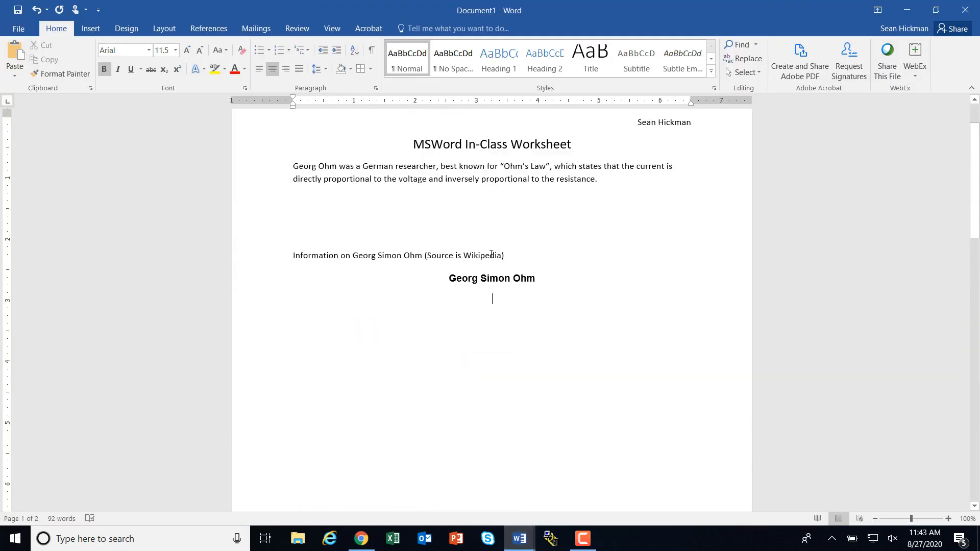
{"action": "left_click_drag", "start_coordinate": [502, 255], "coordinate": [463, 255]}
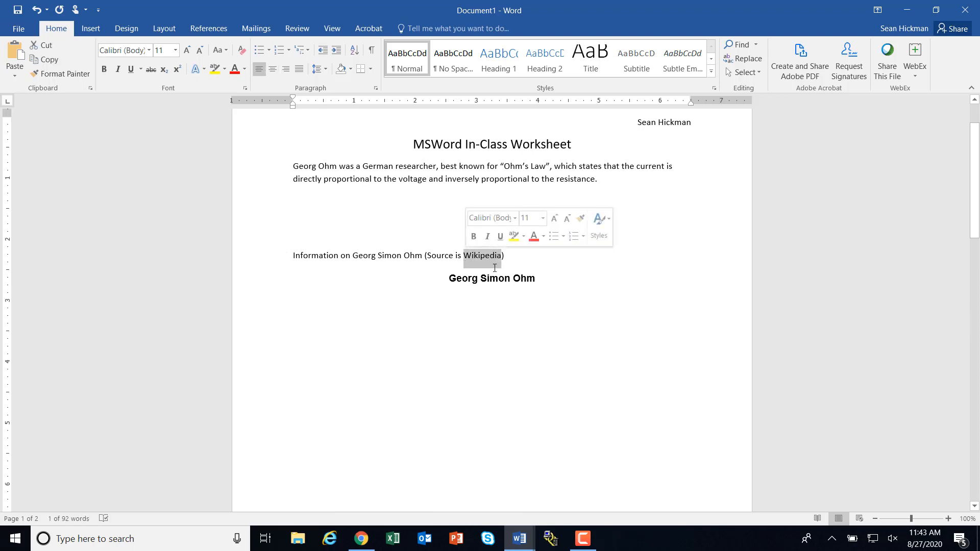
{"action": "right_click", "coordinate": [481, 255]}
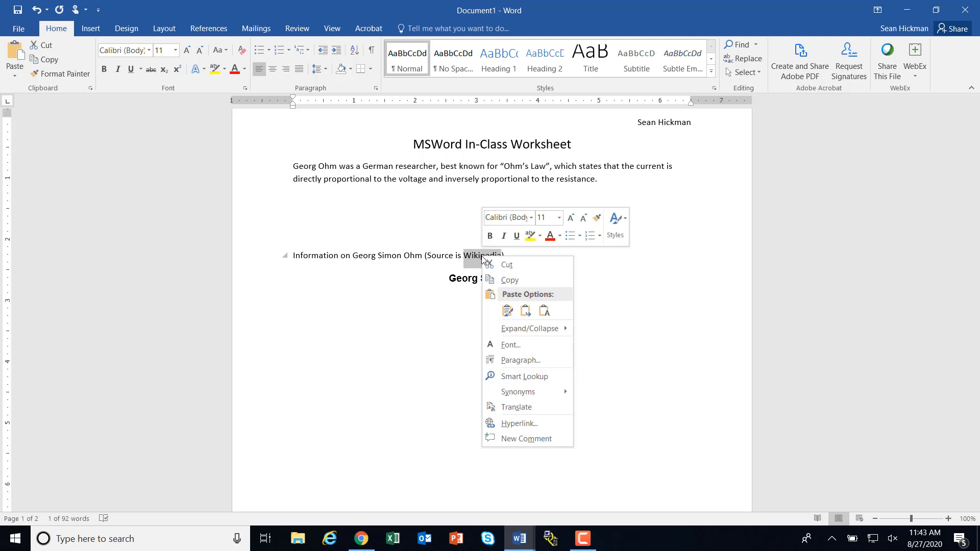
{"action": "left_click", "coordinate": [520, 425]}
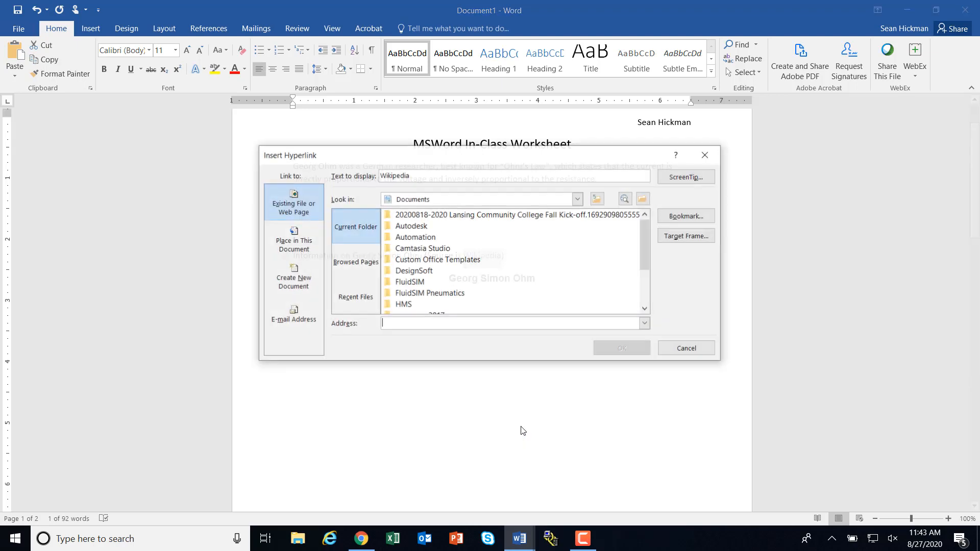
{"action": "left_click", "coordinate": [437, 327]}
{"action": "right_click", "coordinate": [433, 327]}
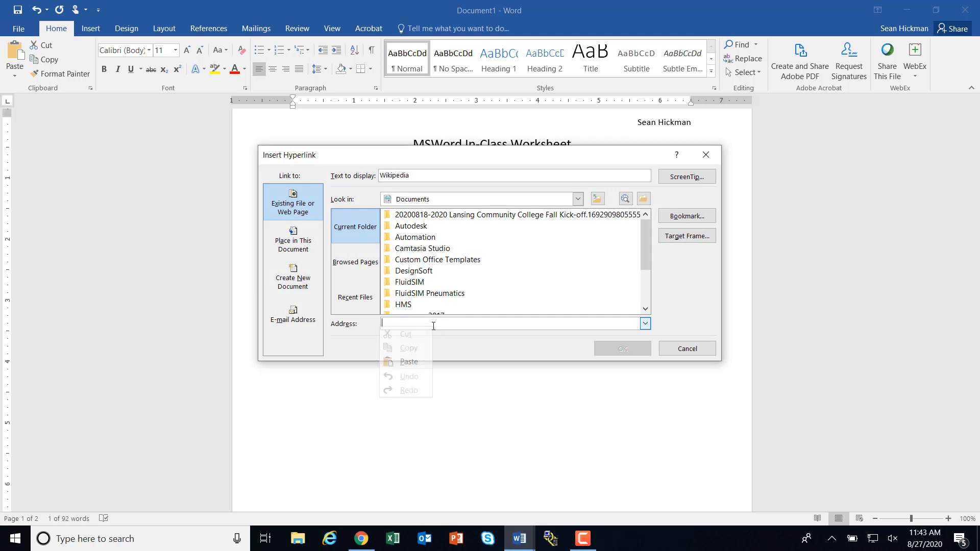
{"action": "left_click", "coordinate": [414, 362]}
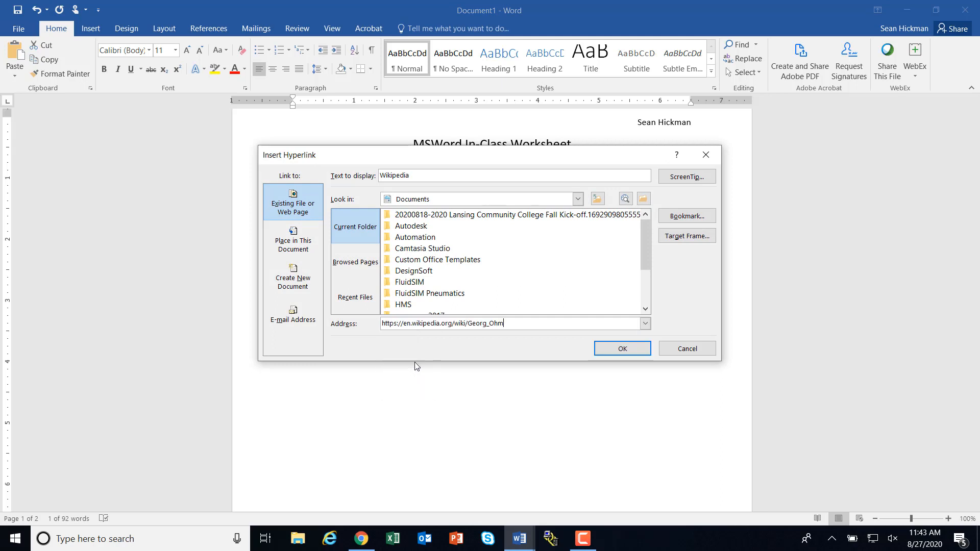
{"action": "left_click", "coordinate": [608, 350]}
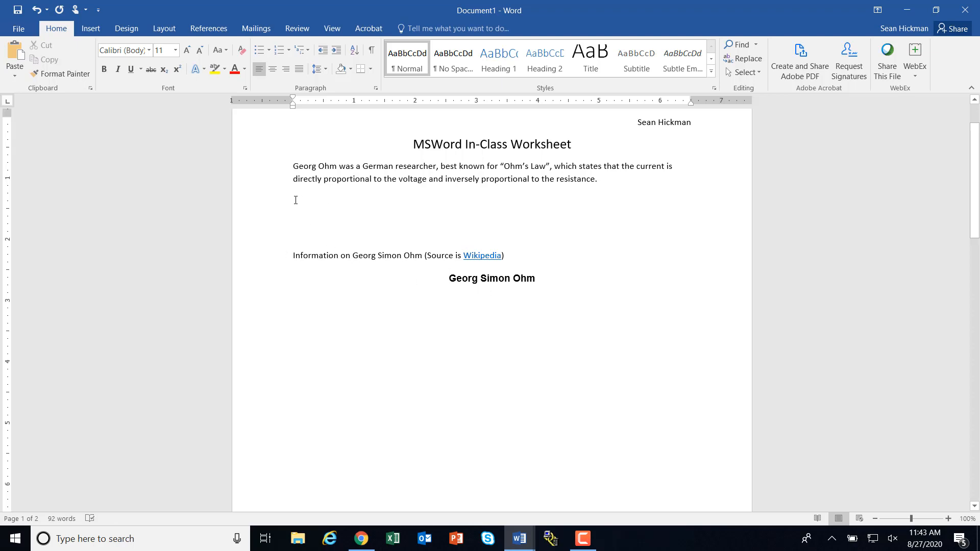
Add blank lines between the opening paragraph and the "Information on Georg Simon Ohm" line.
{"action": "key", "text": "Return"}
{"action": "key", "text": "Return"}
{"action": "key", "text": "Return"}
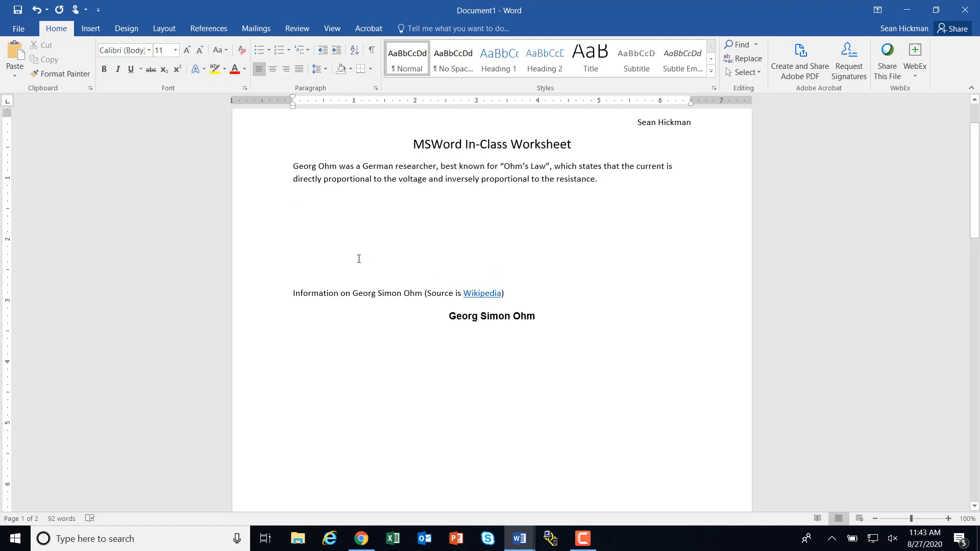
Switch to Chrome, search Google Images for "ohms law" and filter the usage rights to Labeled for Reuse.
{"action": "left_click", "coordinate": [362, 539]}
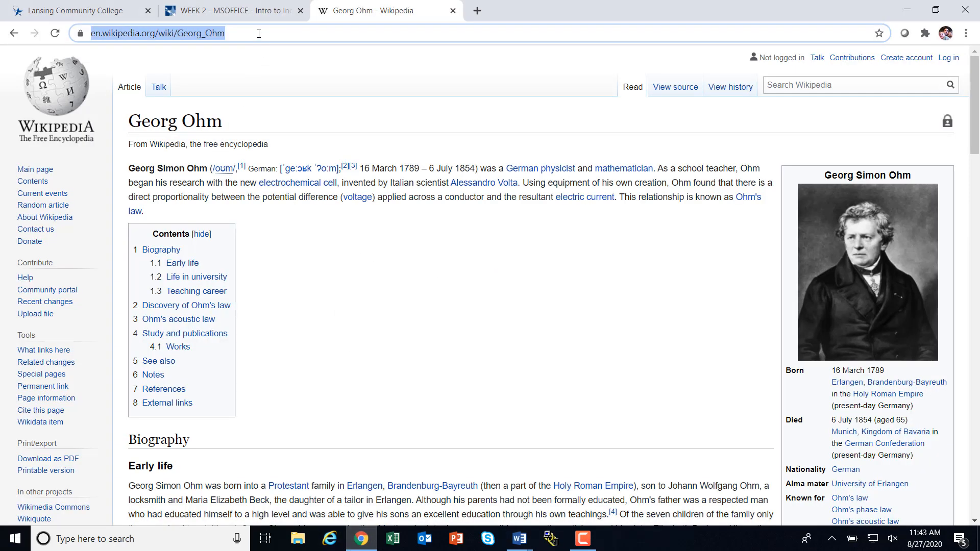
{"action": "type", "text": "ohms law"}
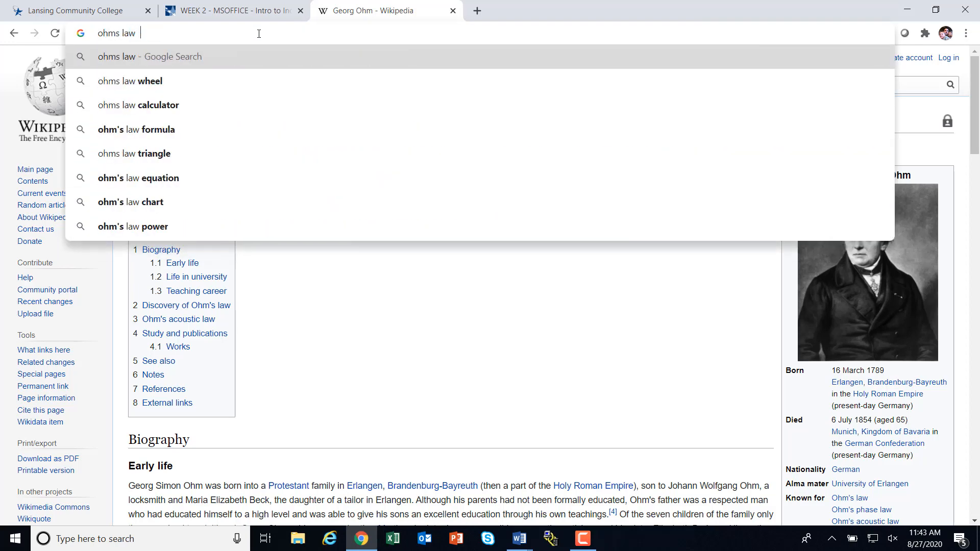
{"action": "key", "text": "Return"}
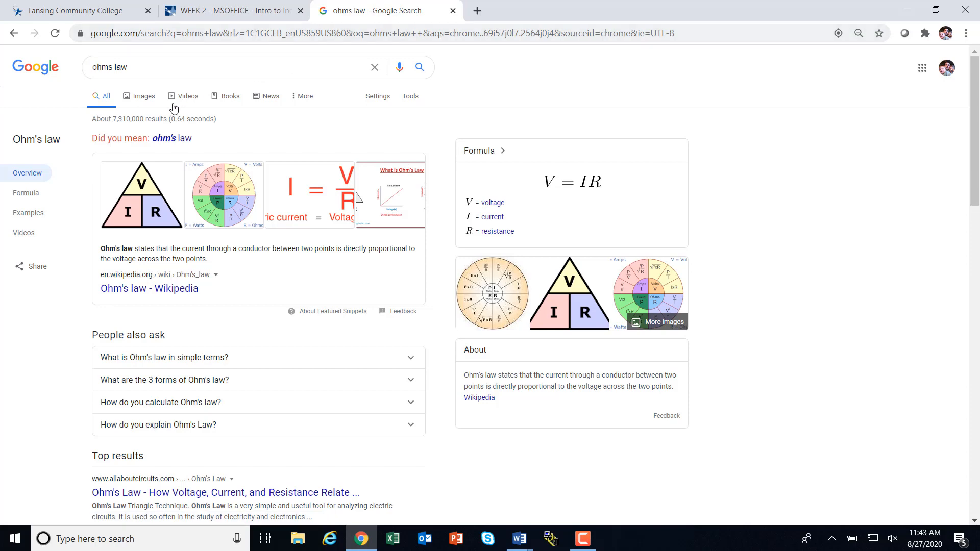
{"action": "left_click", "coordinate": [141, 100]}
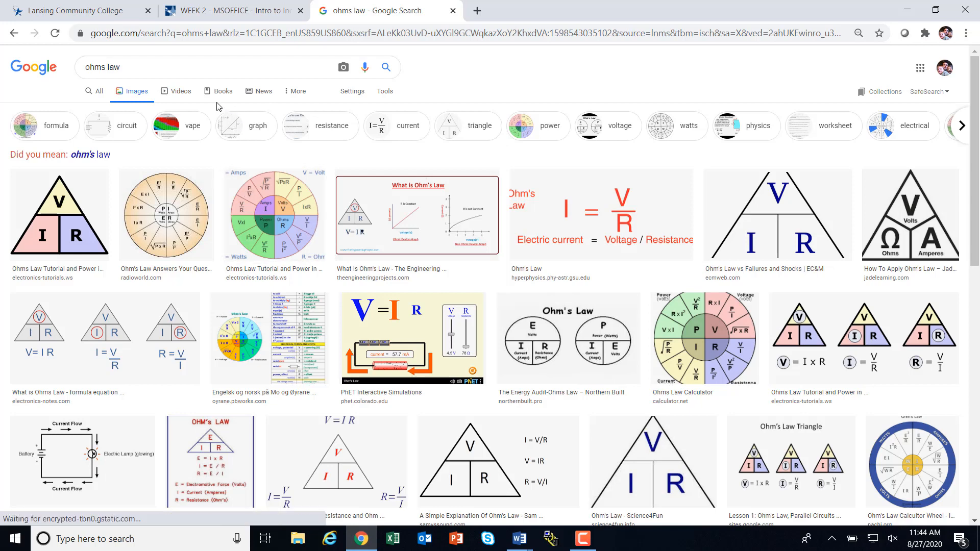
{"action": "left_click", "coordinate": [389, 96]}
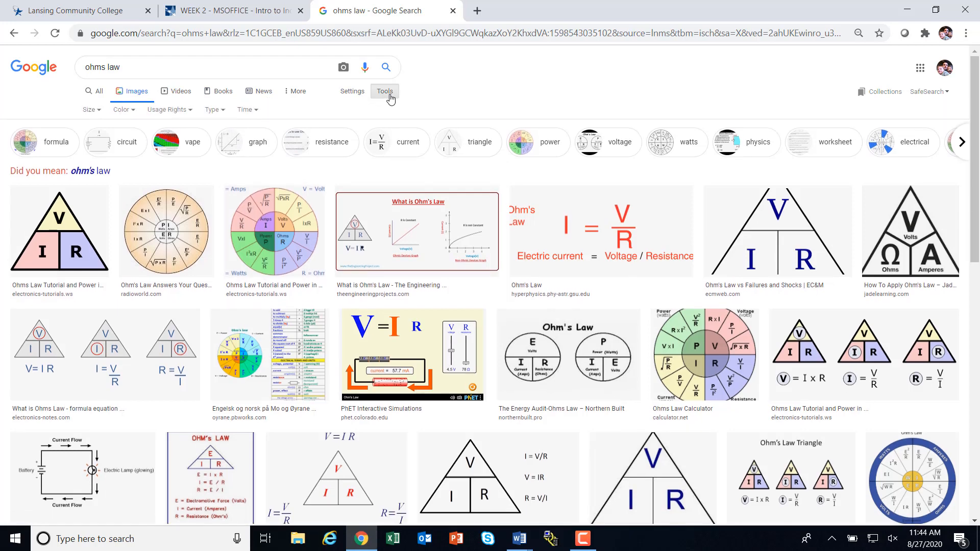
{"action": "left_click", "coordinate": [189, 113]}
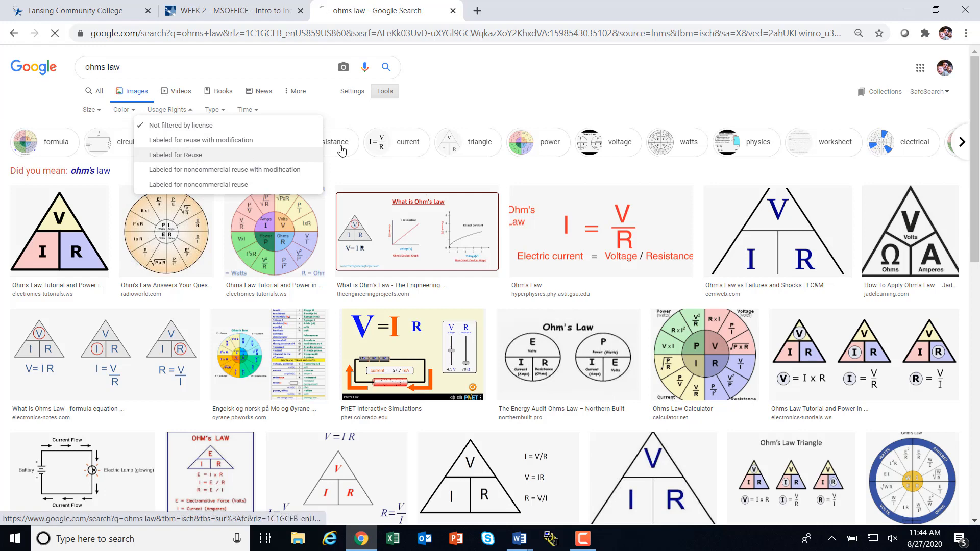
{"action": "left_click", "coordinate": [189, 154]}
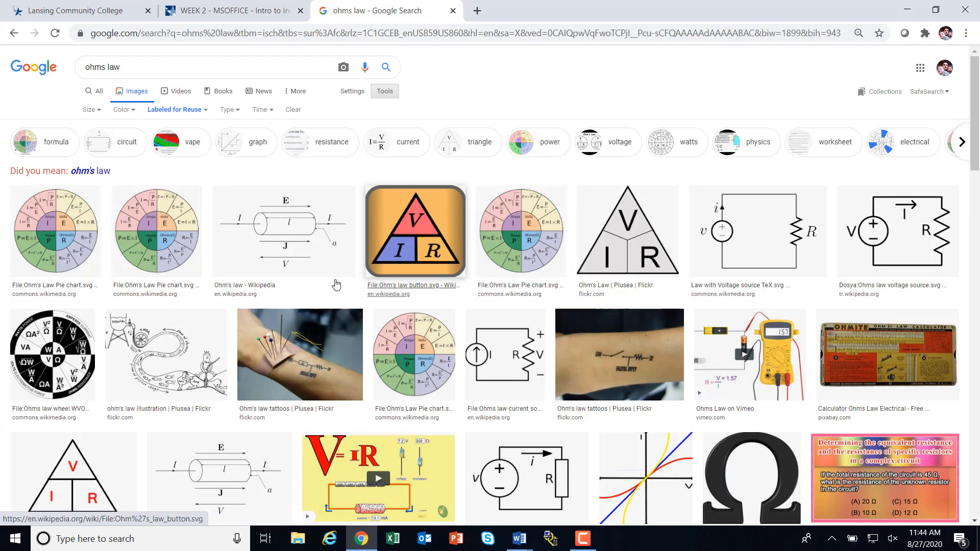
Open the orange V-I-R triangle image "File:Ohm's law button.svg" and copy the picture.
{"action": "left_click", "coordinate": [427, 241]}
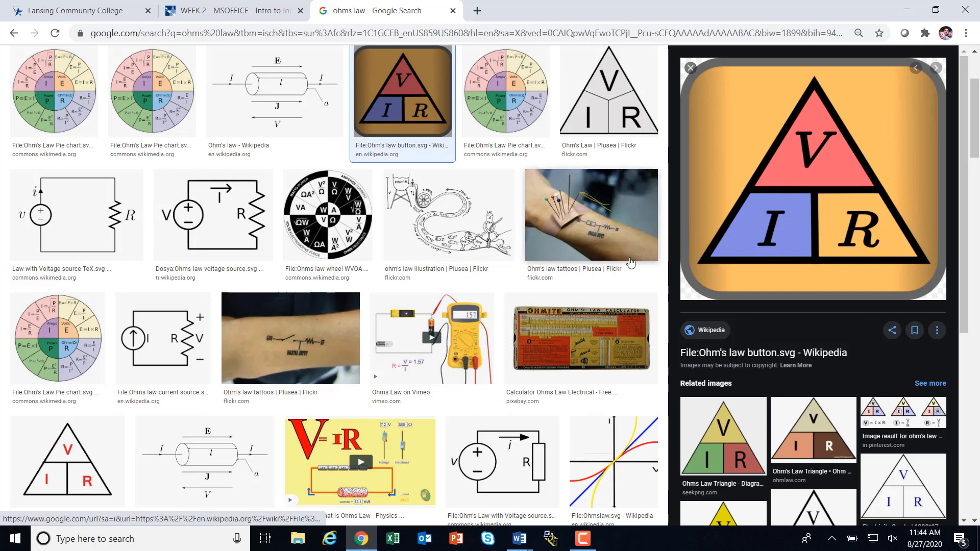
{"action": "right_click", "coordinate": [808, 177]}
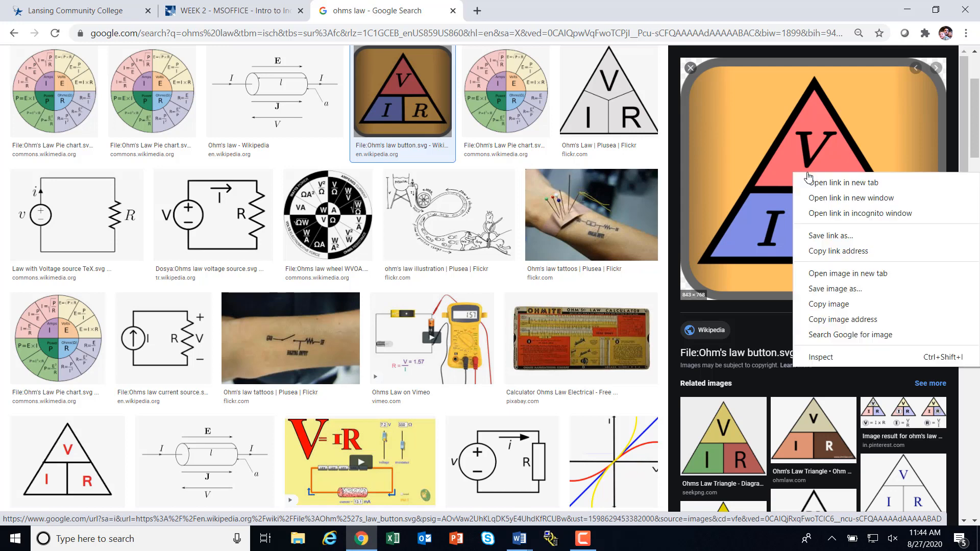
{"action": "left_click", "coordinate": [849, 305]}
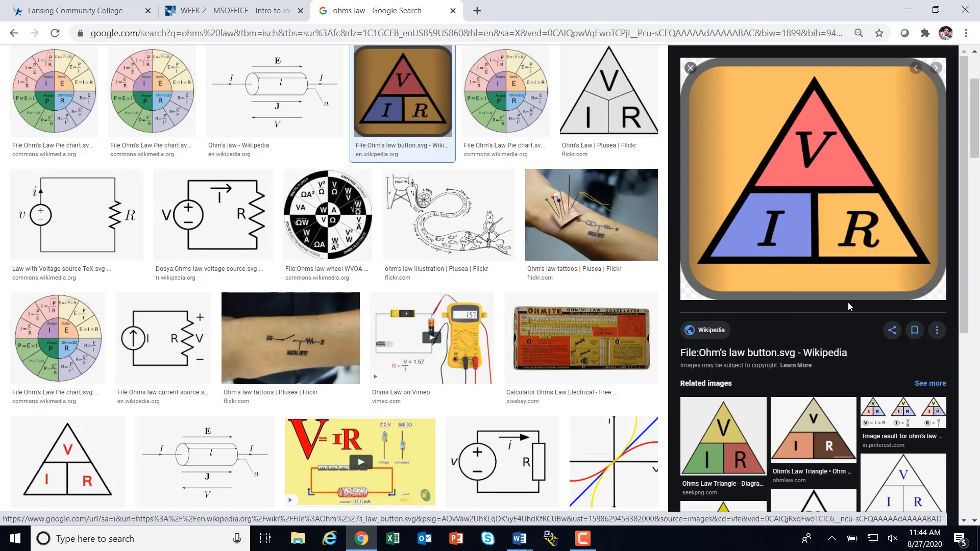
Switch to Word, close the "WEEK 2 ELTE 111 Georg Simon Ohm acc (5)" document and return to the worksheet.
{"action": "left_click", "coordinate": [527, 533]}
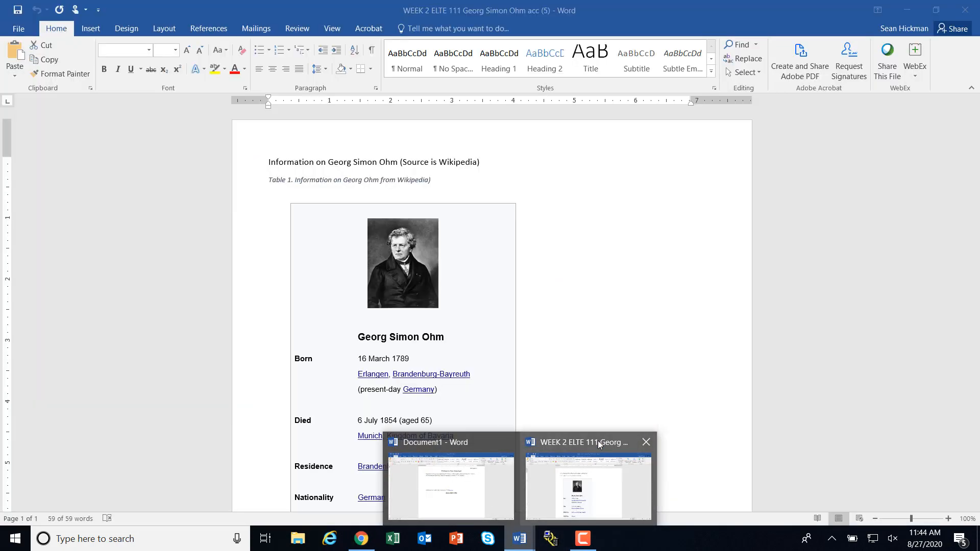
{"action": "mouse_move", "coordinate": [601, 445]}
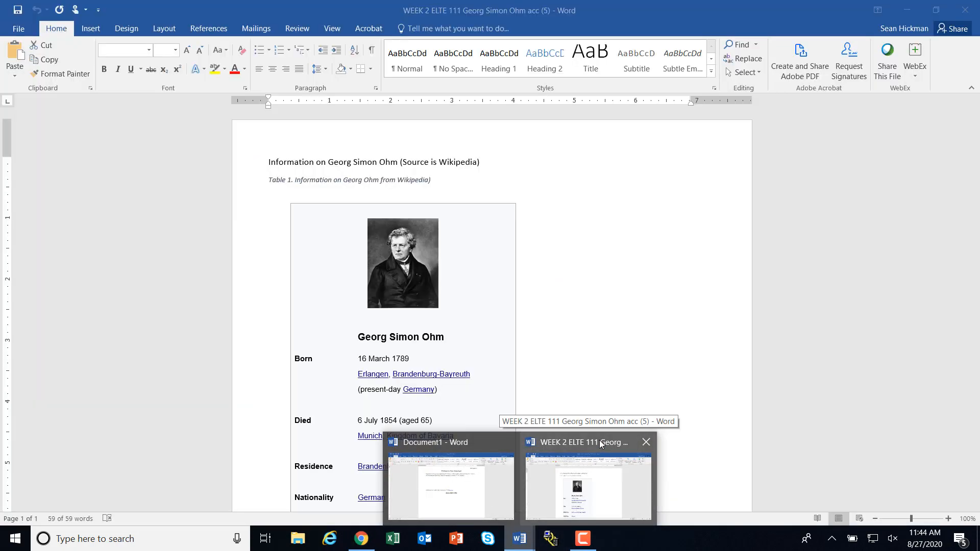
{"action": "left_click", "coordinate": [647, 442]}
{"action": "left_click", "coordinate": [565, 464]}
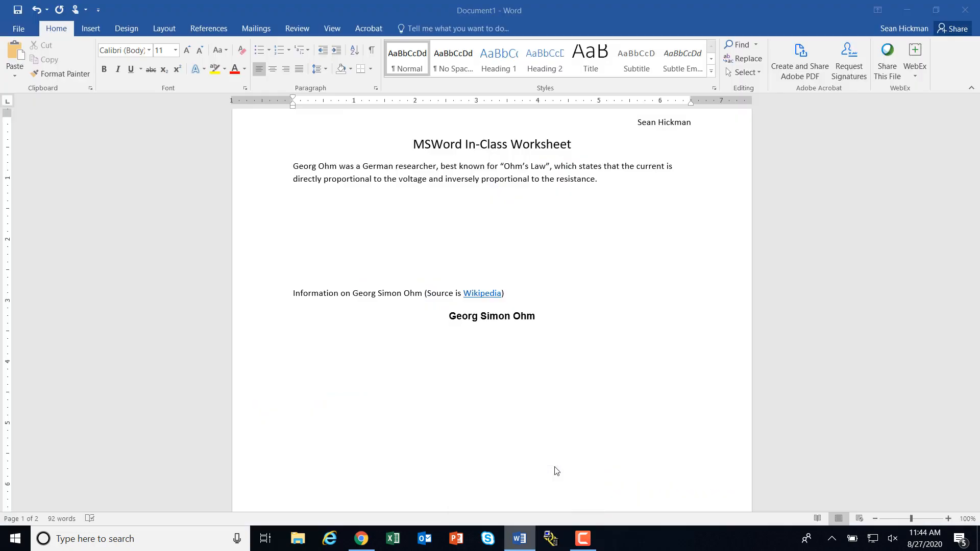
Paste the Ohm's law triangle picture below the opening paragraph and shrink it proportionally to about 2.4 inches wide.
{"action": "right_click", "coordinate": [295, 200]}
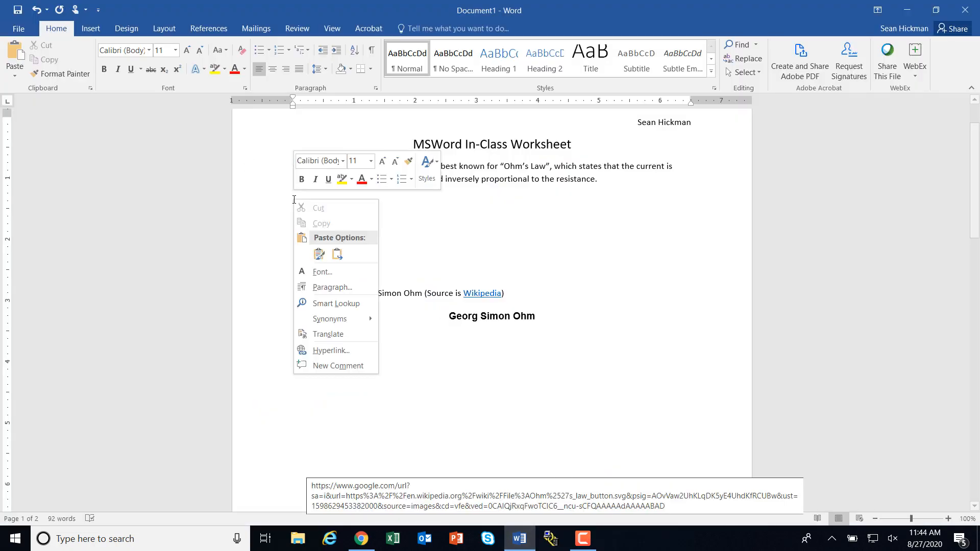
{"action": "left_click", "coordinate": [318, 254]}
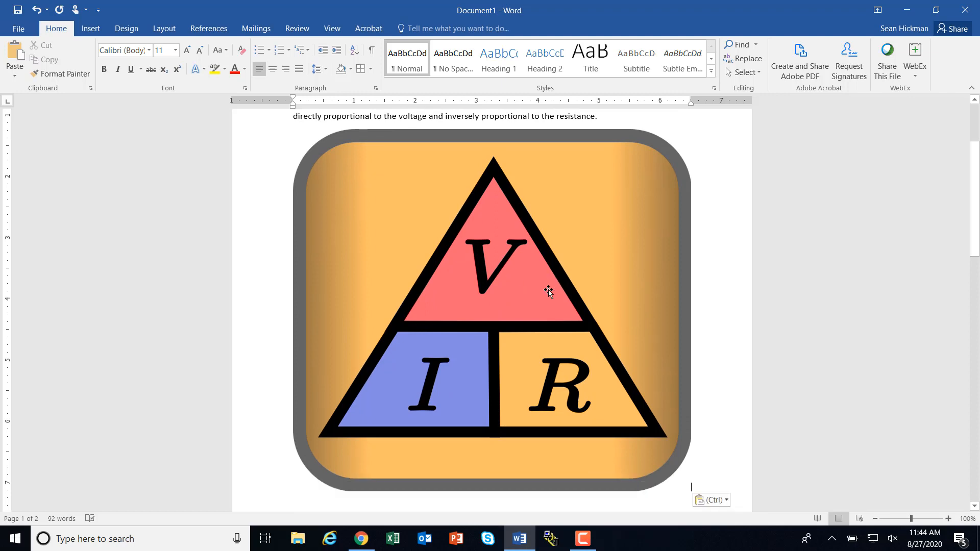
{"action": "left_click", "coordinate": [547, 290]}
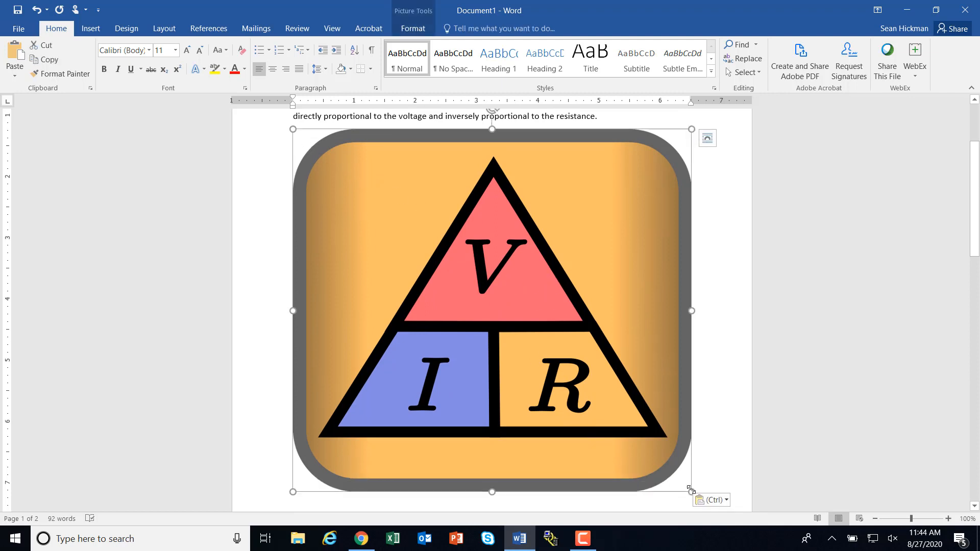
{"action": "left_click_drag", "start_coordinate": [691, 492], "coordinate": [442, 265]}
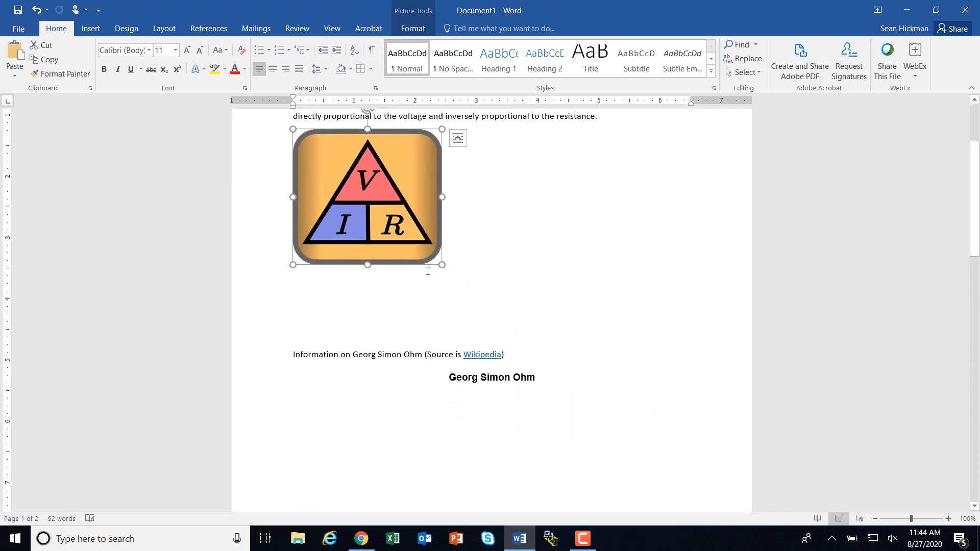
Add several blank lines below the triangle picture and place the cursor in the empty space beneath it.
{"action": "left_click", "coordinate": [480, 269]}
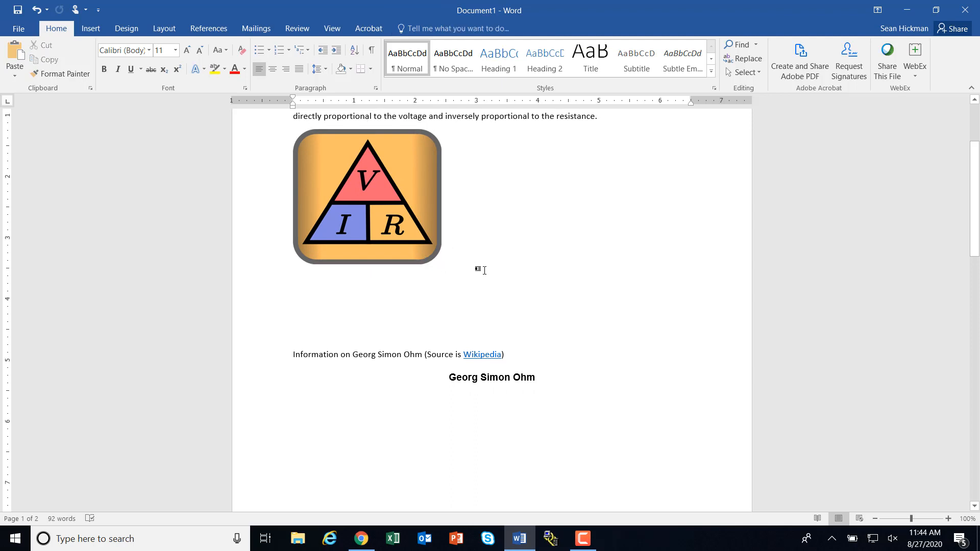
{"action": "key", "text": "Return"}
{"action": "key", "text": "Return"}
{"action": "key", "text": "Return"}
{"action": "key", "text": "Return"}
{"action": "key", "text": "Return"}
{"action": "key", "text": "Return"}
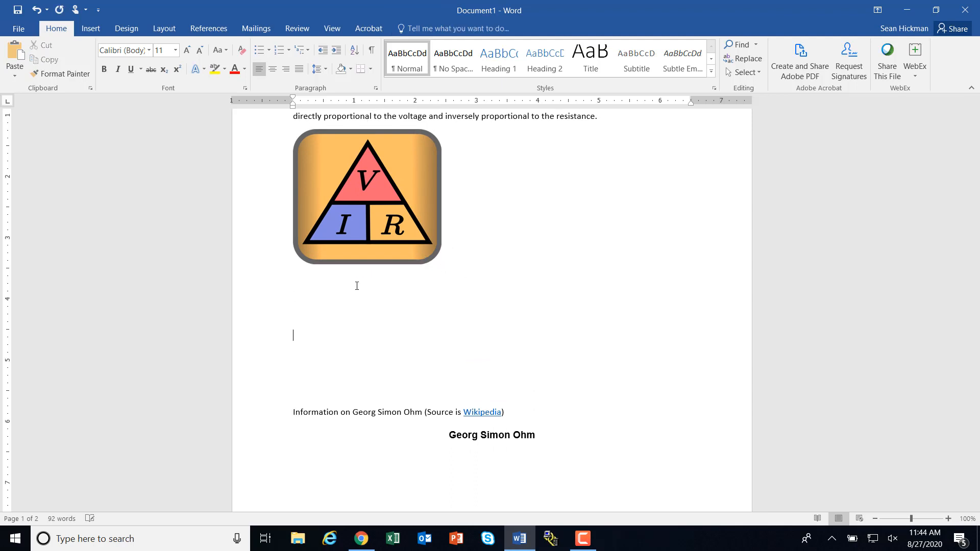
{"action": "left_click", "coordinate": [342, 302]}
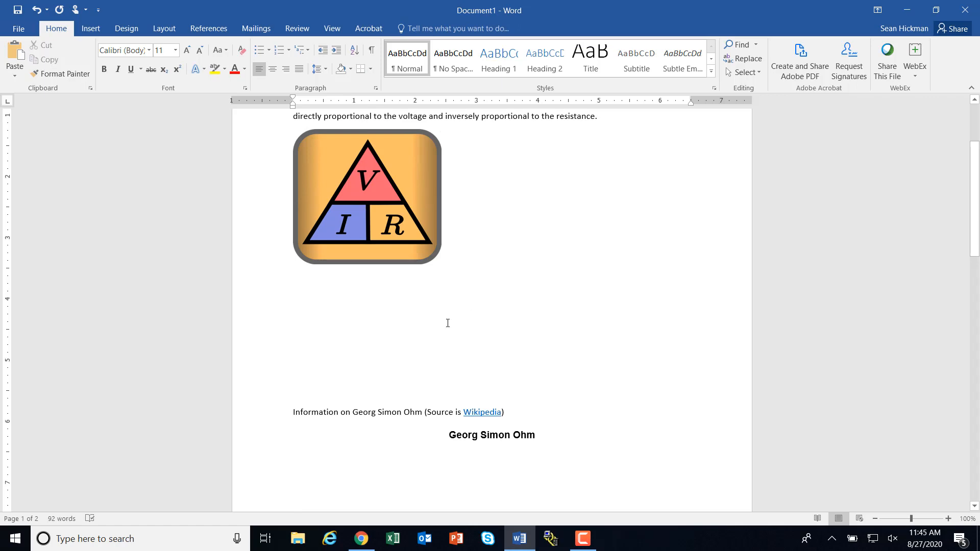
Switch to Chrome and close the "ohms law" search tab to get back to the WEEK 2 course page.
{"action": "left_click", "coordinate": [362, 539]}
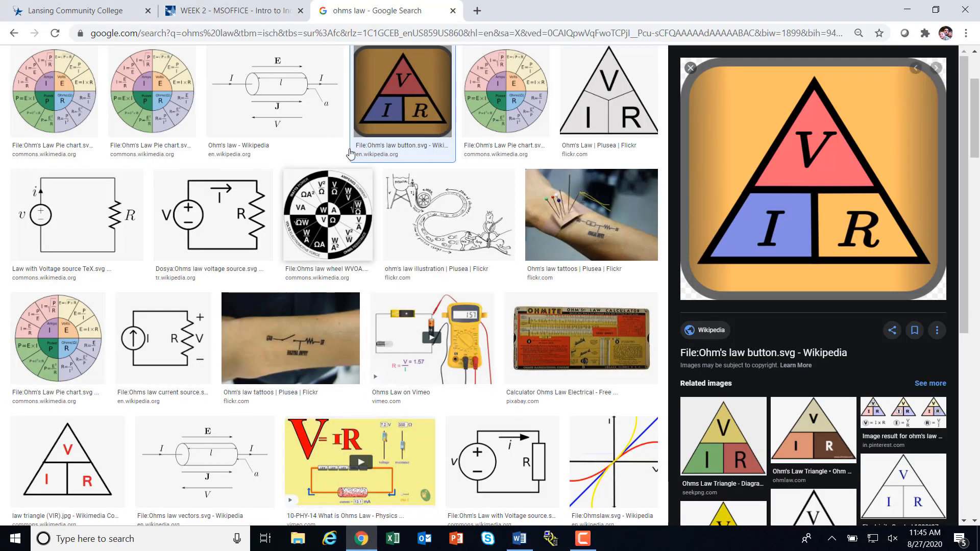
{"action": "left_click", "coordinate": [452, 10]}
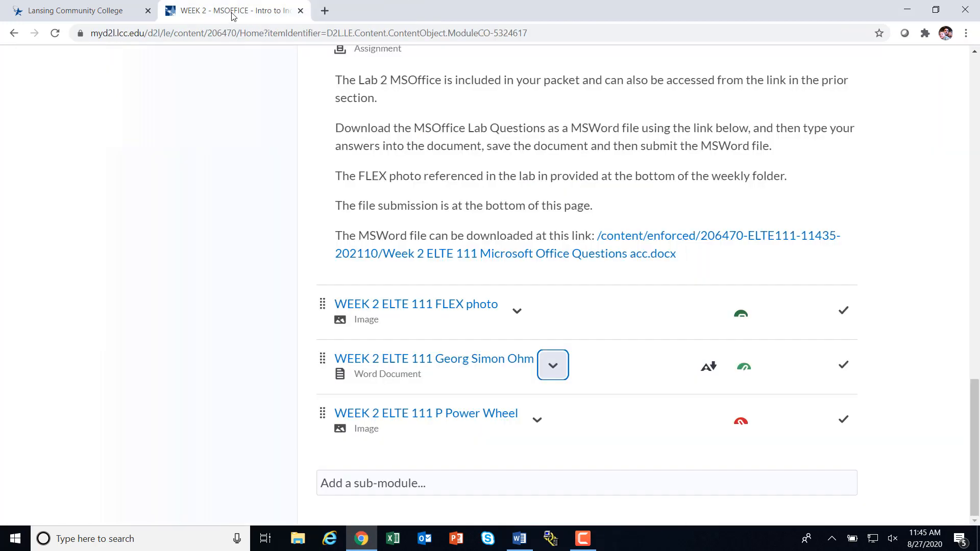
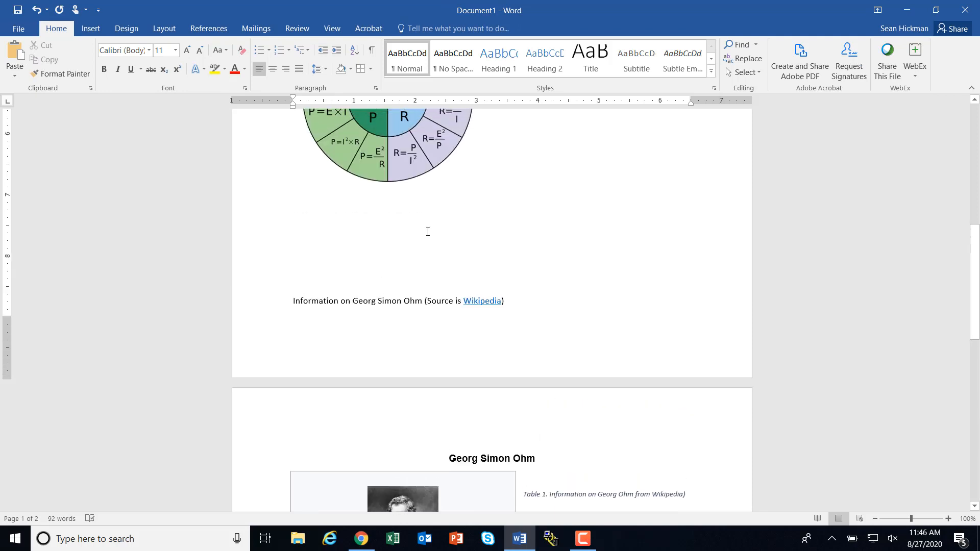
Add blank lines below the power wheel picture and insert a table with three columns and four rows.
{"action": "left_click", "coordinate": [367, 235]}
{"action": "key", "text": "Return"}
{"action": "key", "text": "Return"}
{"action": "key", "text": "Return"}
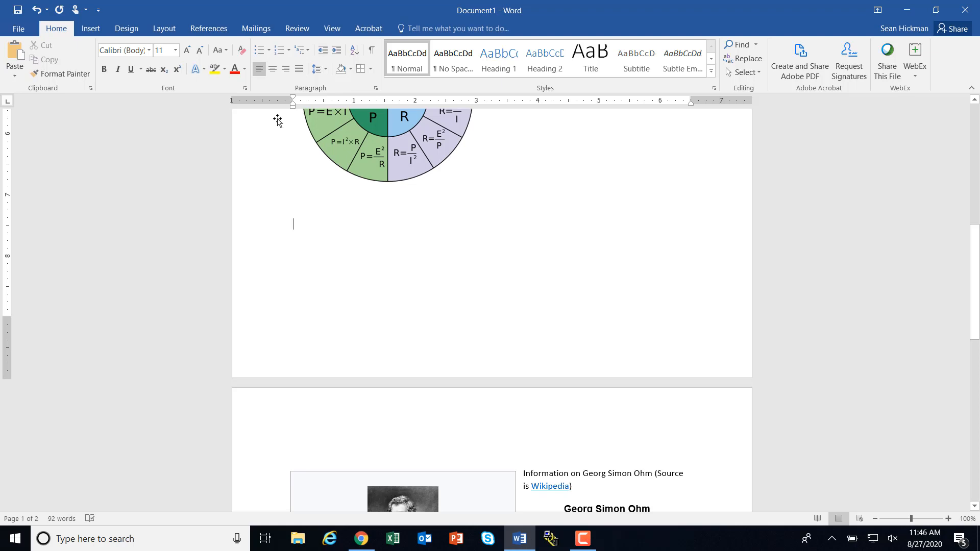
{"action": "left_click", "coordinate": [91, 29]}
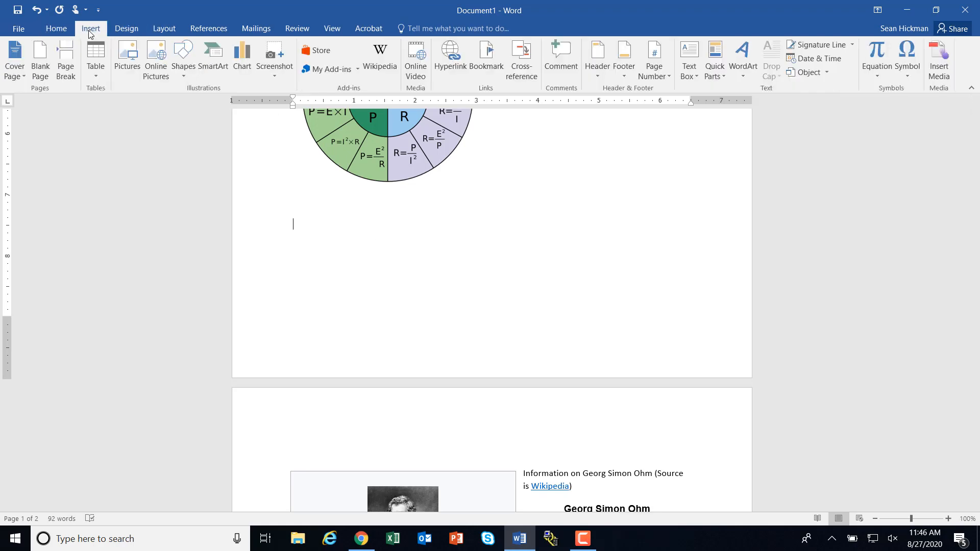
{"action": "left_click", "coordinate": [102, 75]}
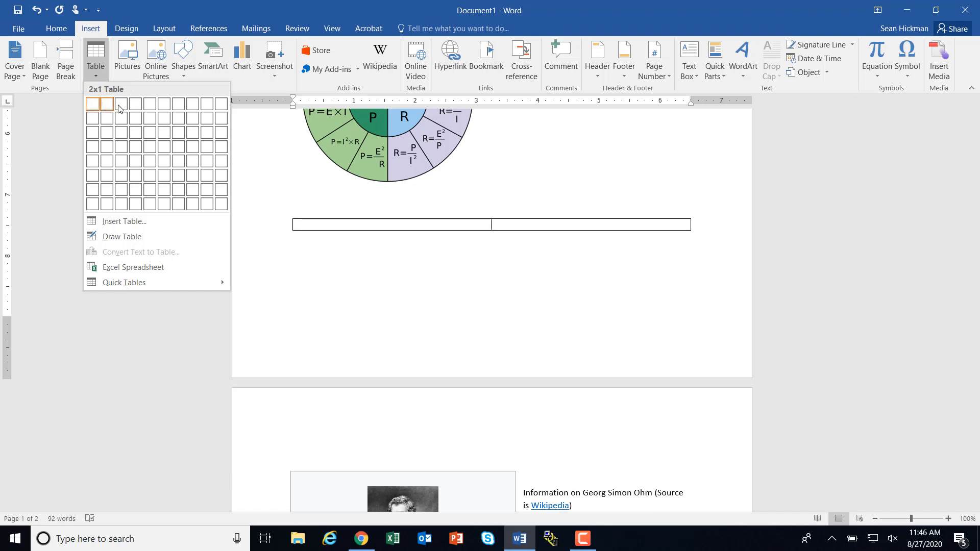
{"action": "left_click", "coordinate": [121, 152]}
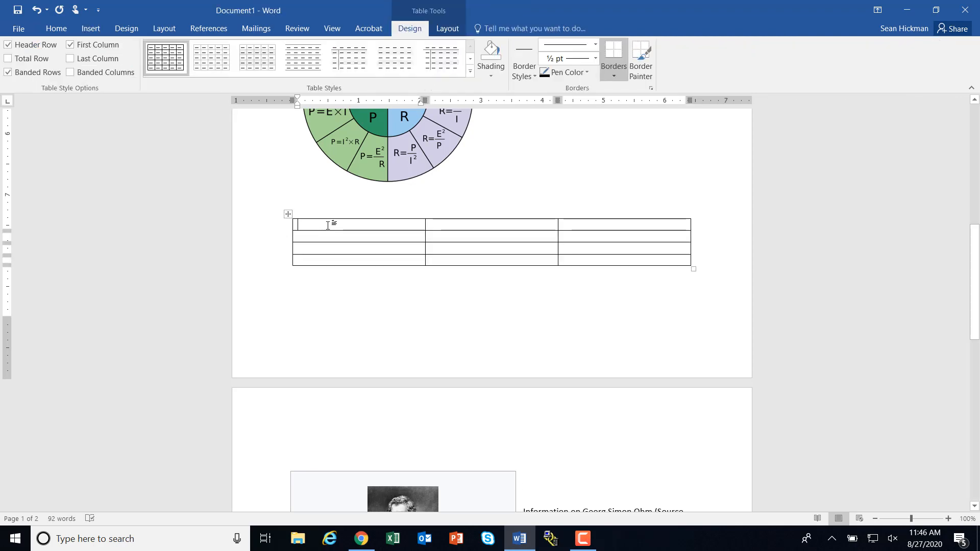
Fill the table's first row with the column headings Quantity, Symbol and Unit.
{"action": "type", "text": "Quantity"}
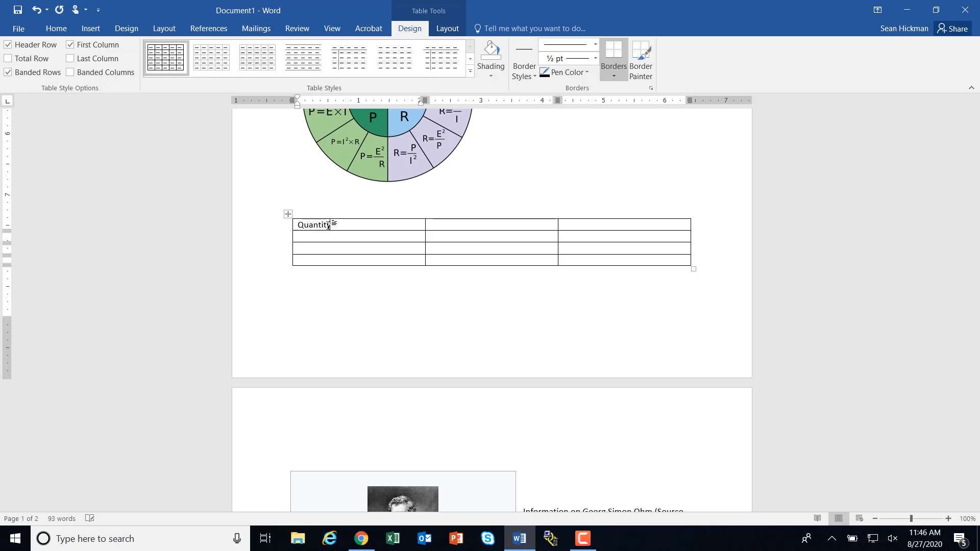
{"action": "left_click", "coordinate": [469, 225]}
{"action": "type", "text": "Symbol"}
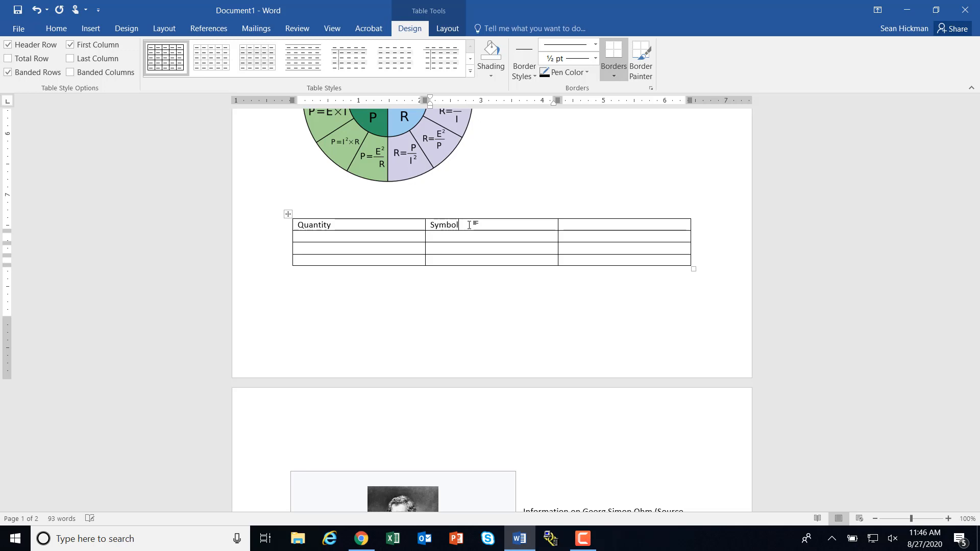
{"action": "left_click", "coordinate": [596, 228]}
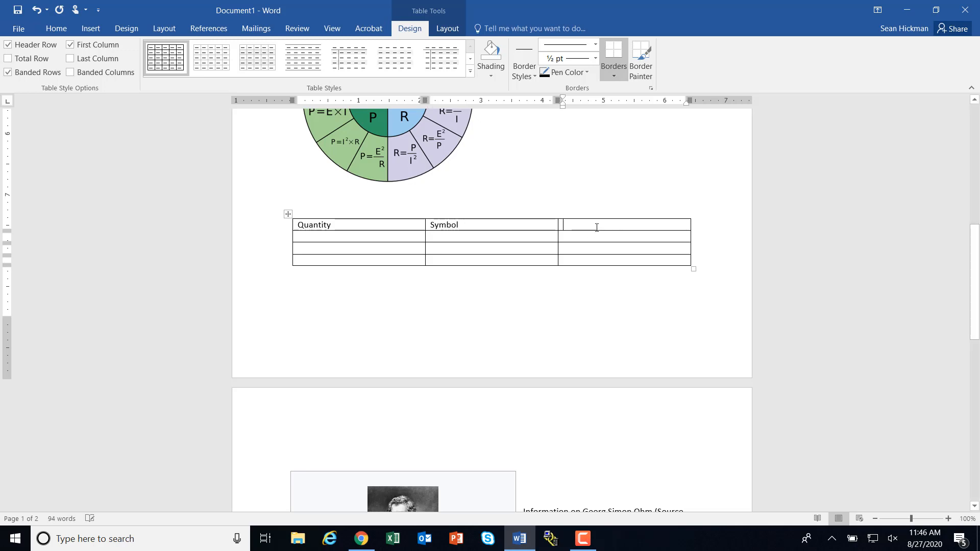
{"action": "type", "text": "Unit"}
Narrow the table by moving both outer borders inward, and shift the divider between Symbol and Unit to even out the columns.
{"action": "left_click", "coordinate": [303, 245]}
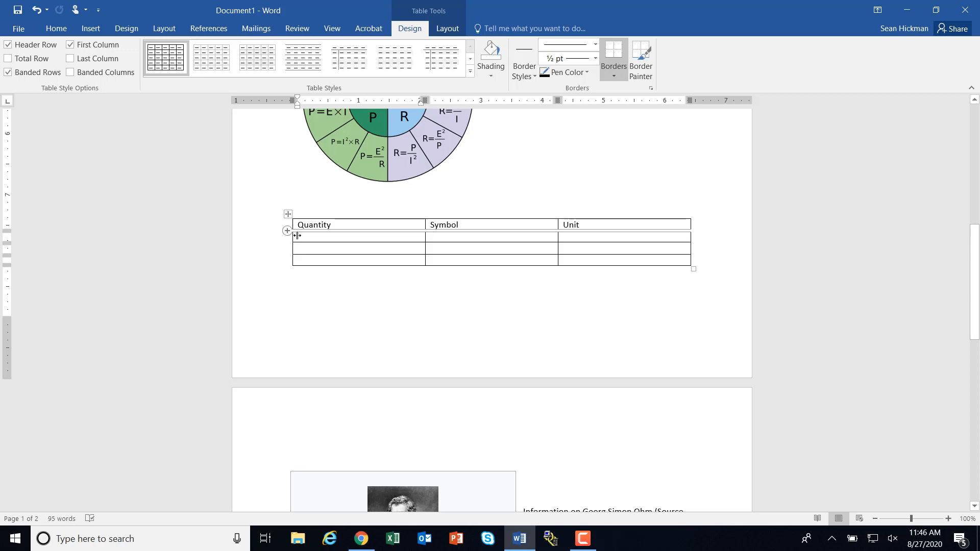
{"action": "left_click_drag", "start_coordinate": [292, 235], "coordinate": [316, 235]}
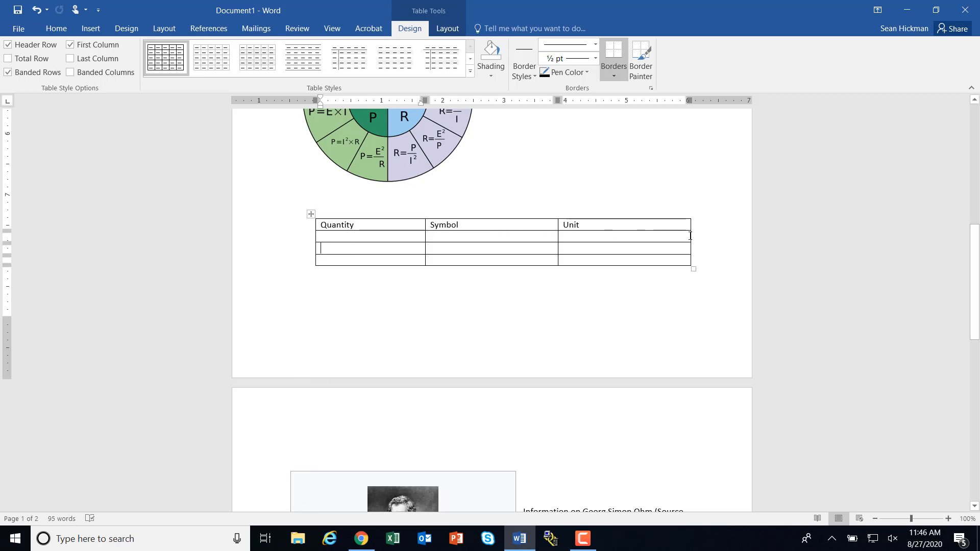
{"action": "left_click_drag", "start_coordinate": [690, 236], "coordinate": [664, 236]}
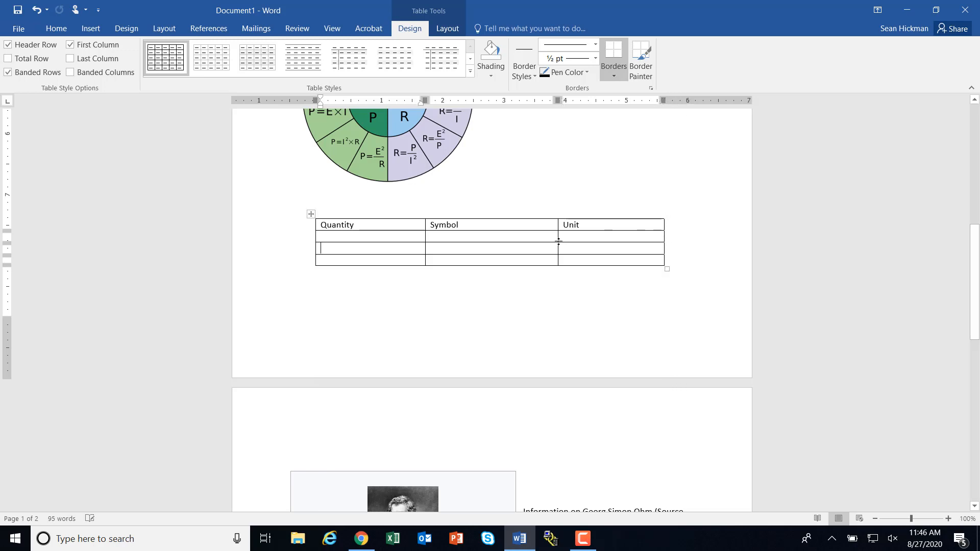
{"action": "left_click_drag", "start_coordinate": [556, 237], "coordinate": [545, 238]}
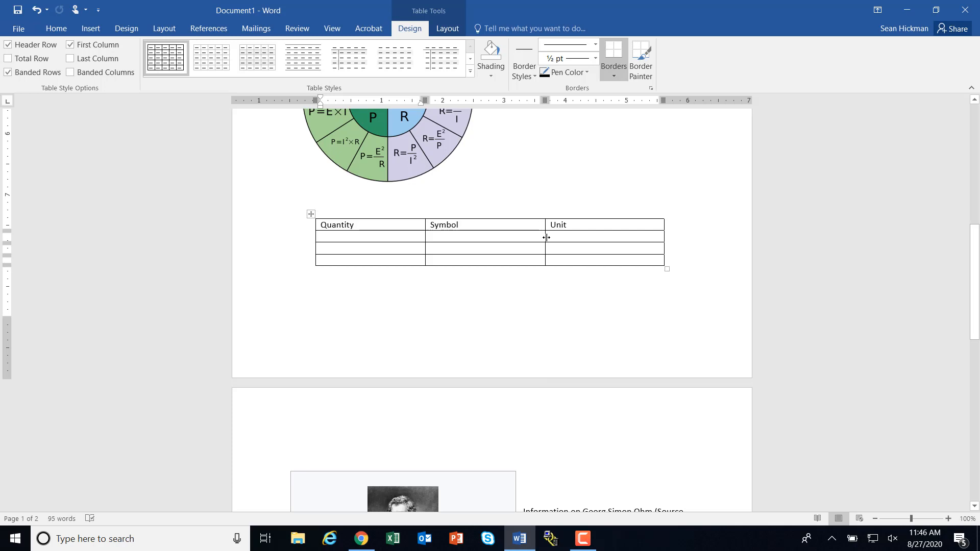
Fill the Quantity column with Potential, Current and Resistance.
{"action": "type", "text": "Potenti"}
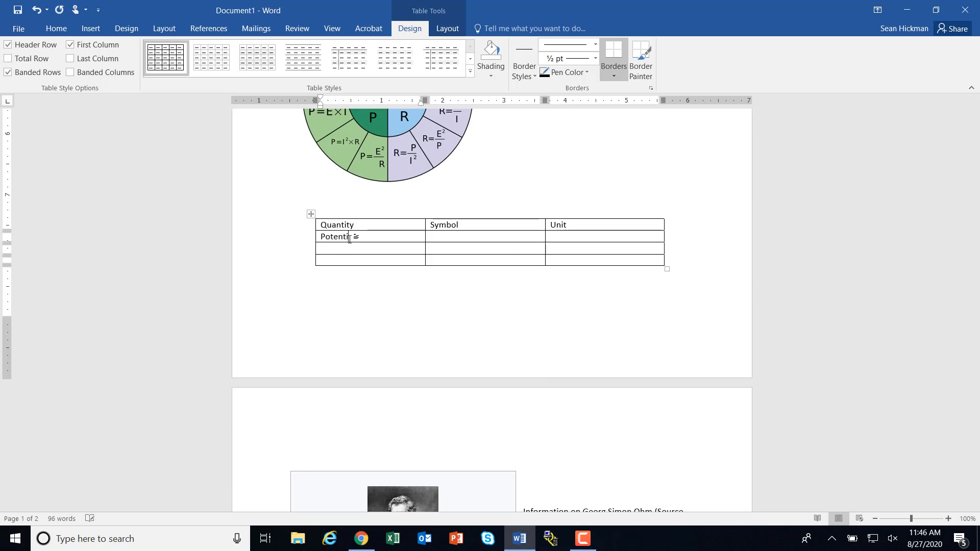
{"action": "type", "text": "al"}
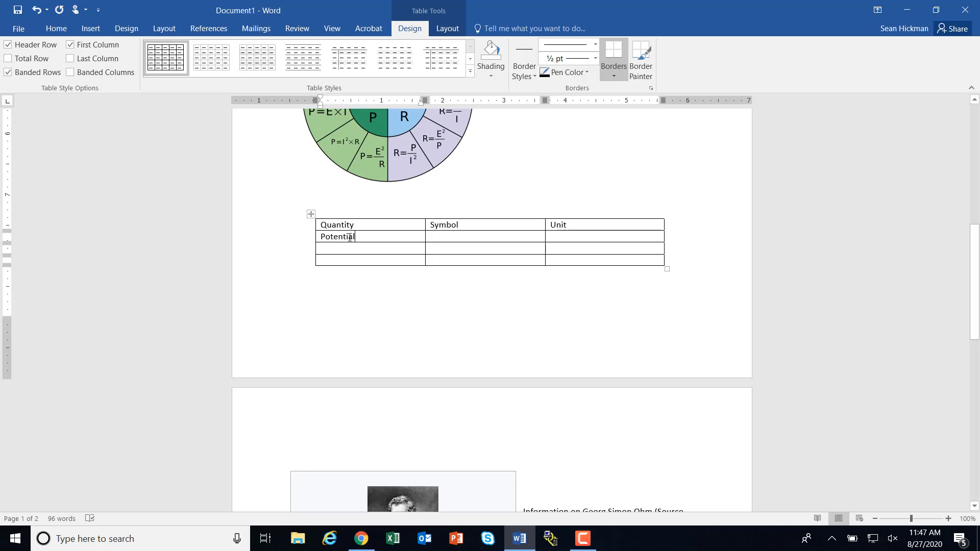
{"action": "left_click", "coordinate": [343, 249]}
{"action": "type", "text": "Curren"}
{"action": "type", "text": "Re"}
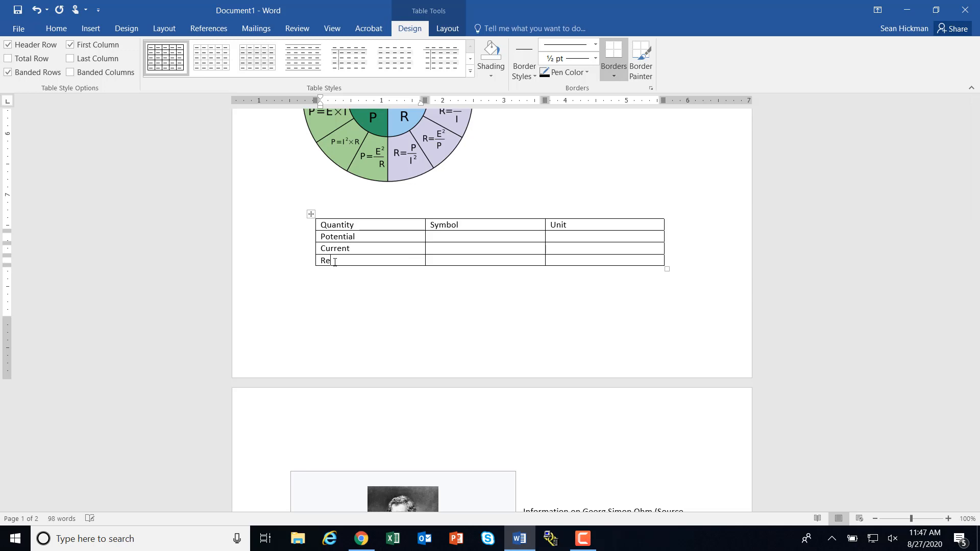
{"action": "type", "text": "sistance"}
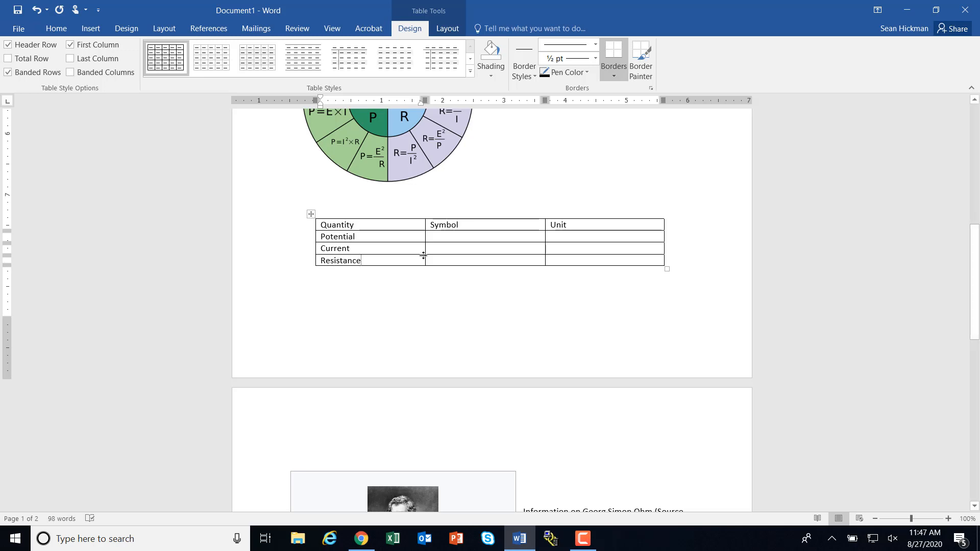
Enter the symbols and units: V and Voltage for Potential, I and Amps for Current, R and Ohms for Resistance.
{"action": "left_click", "coordinate": [487, 240]}
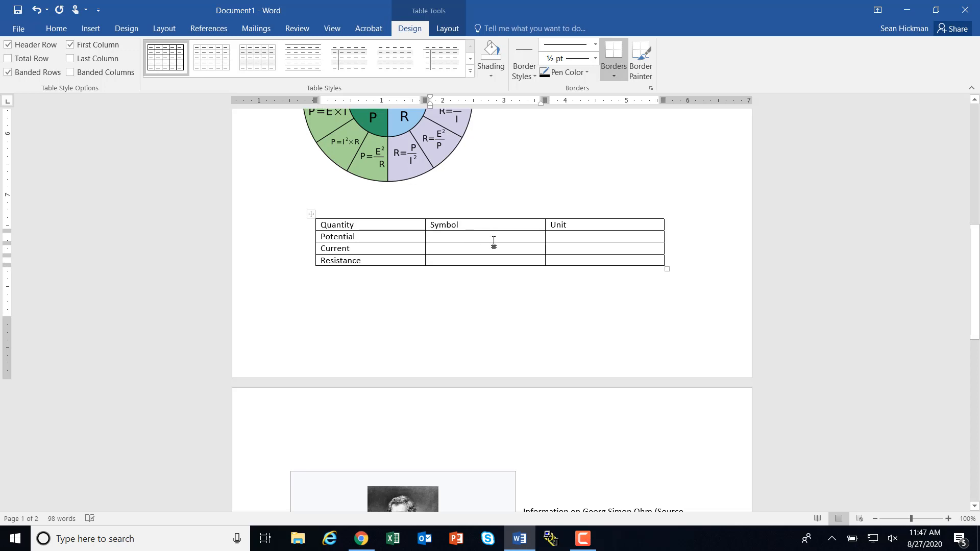
{"action": "type", "text": "V"}
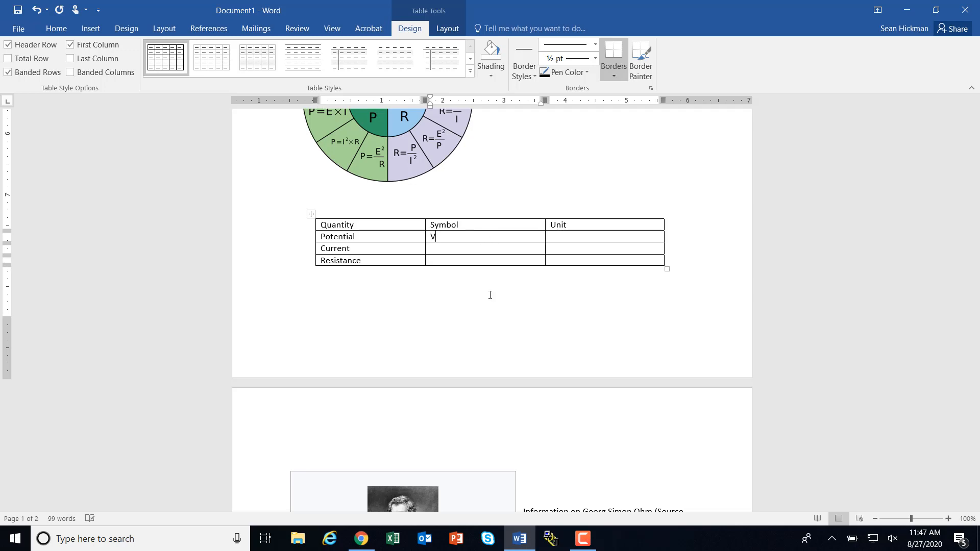
{"action": "left_click", "coordinate": [589, 239]}
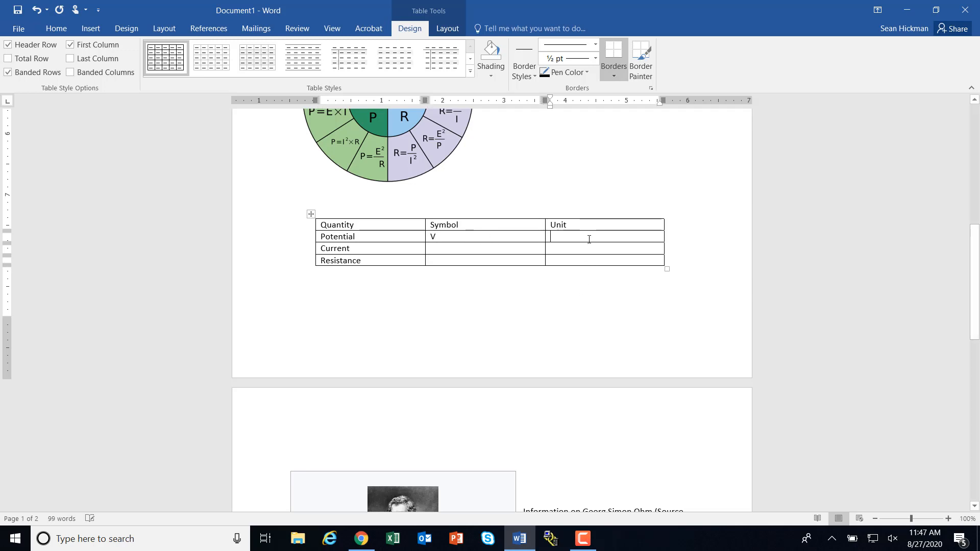
{"action": "type", "text": "Voltage"}
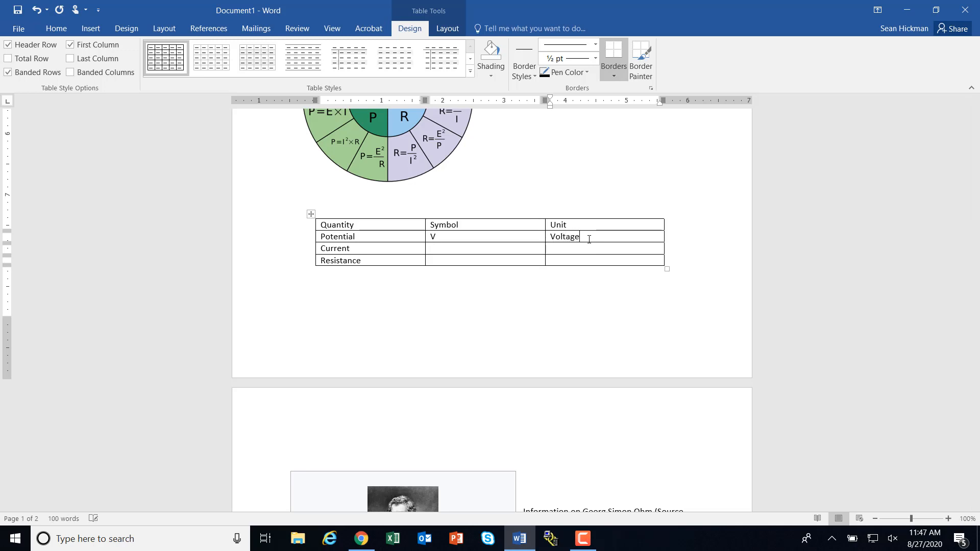
{"action": "left_click", "coordinate": [504, 252]}
{"action": "type", "text": "I"}
{"action": "left_click", "coordinate": [565, 249]}
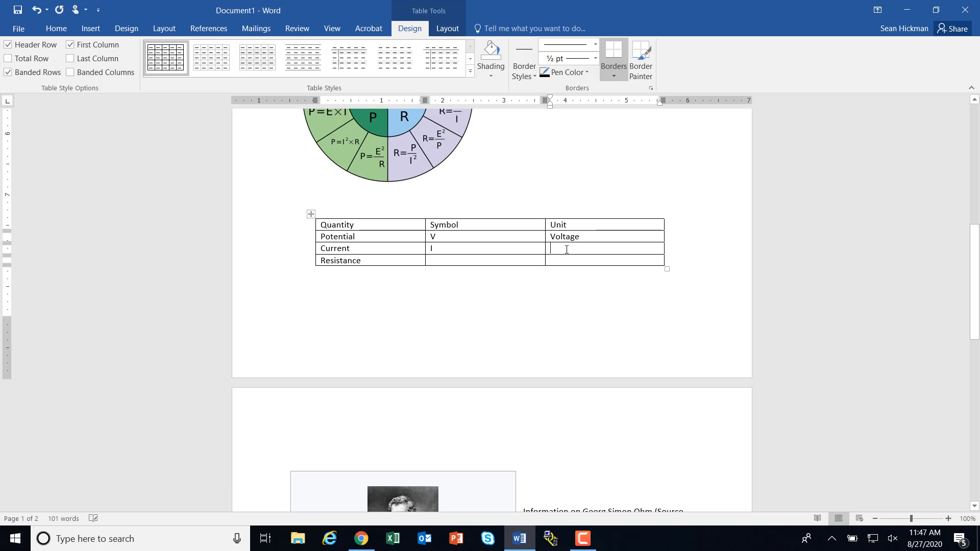
{"action": "type", "text": "Amps"}
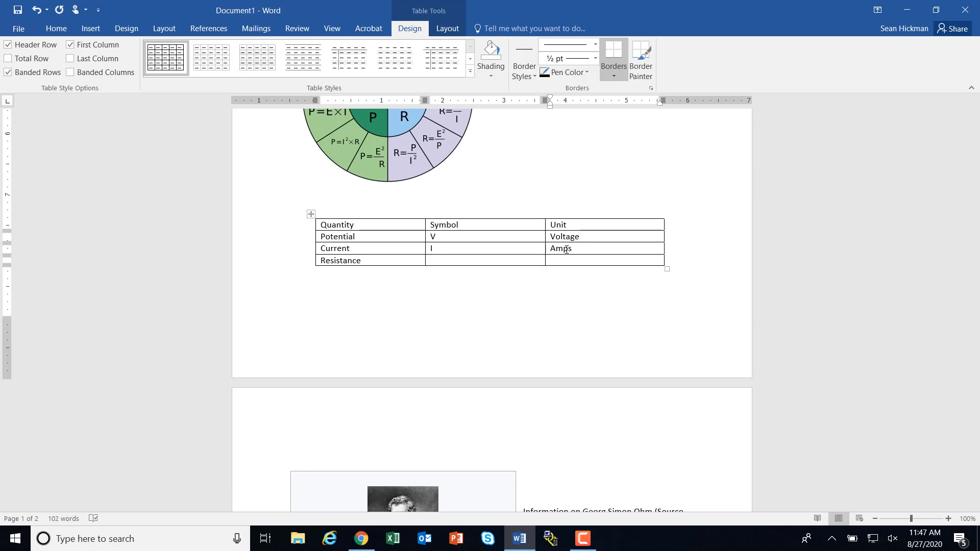
{"action": "left_click", "coordinate": [449, 261]}
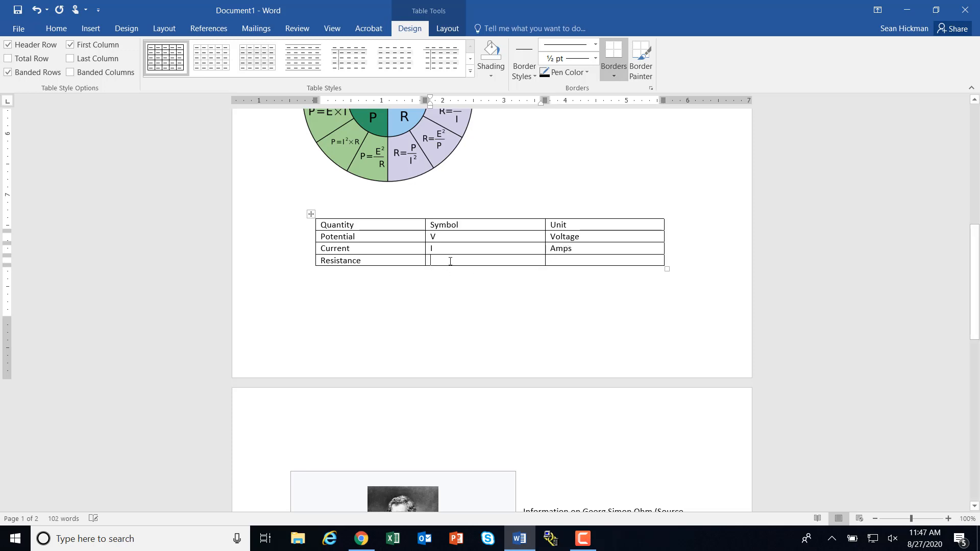
{"action": "type", "text": "R"}
{"action": "left_click", "coordinate": [558, 261]}
{"action": "type", "text": "Ohms"}
Centre the text in all table cells and make the header row bold.
{"action": "left_click_drag", "start_coordinate": [322, 224], "coordinate": [548, 263]}
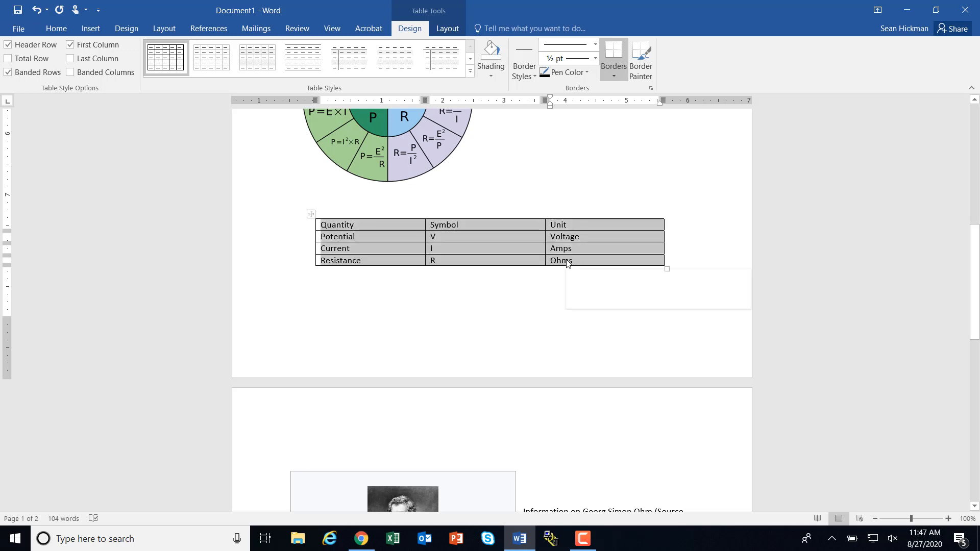
{"action": "left_click", "coordinate": [54, 29]}
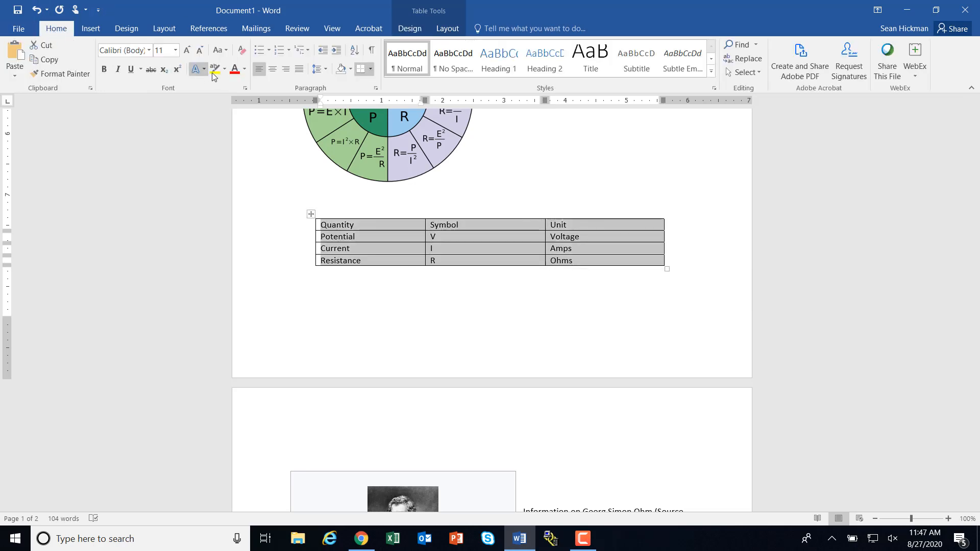
{"action": "left_click", "coordinate": [273, 69]}
{"action": "left_click", "coordinate": [514, 252]}
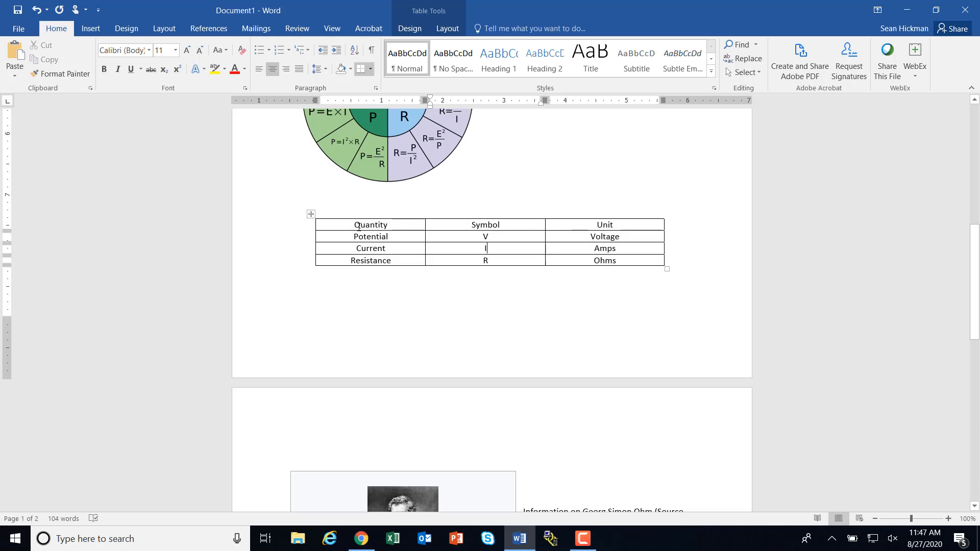
{"action": "left_click_drag", "start_coordinate": [355, 224], "coordinate": [587, 224]}
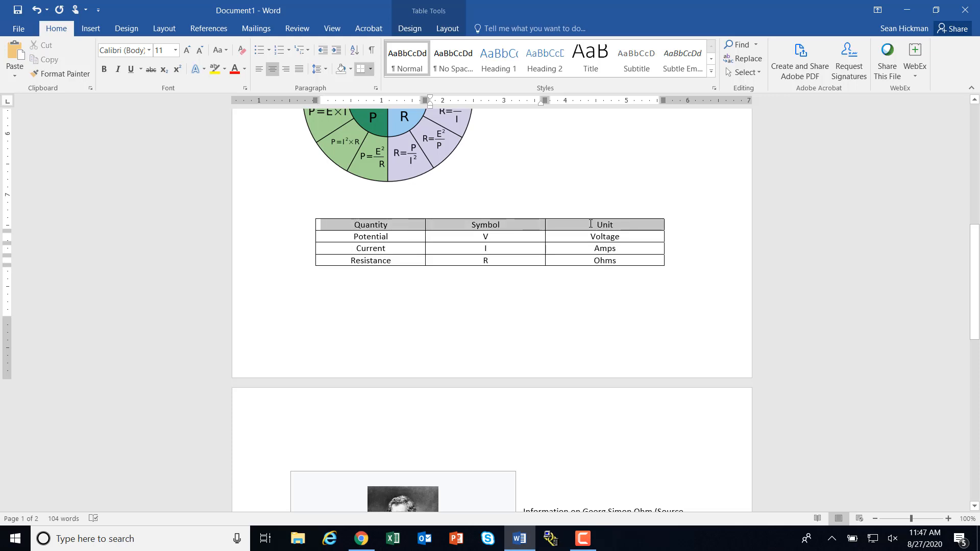
{"action": "left_click", "coordinate": [103, 68]}
Add three blank lines below the table.
{"action": "left_click", "coordinate": [490, 302]}
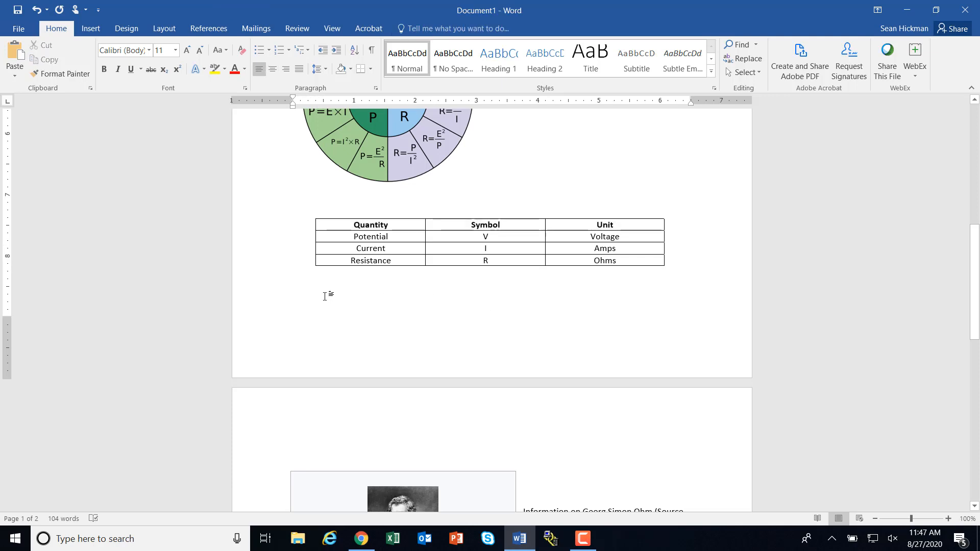
{"action": "key", "text": "Return"}
{"action": "key", "text": "Return"}
{"action": "key", "text": "Return"}
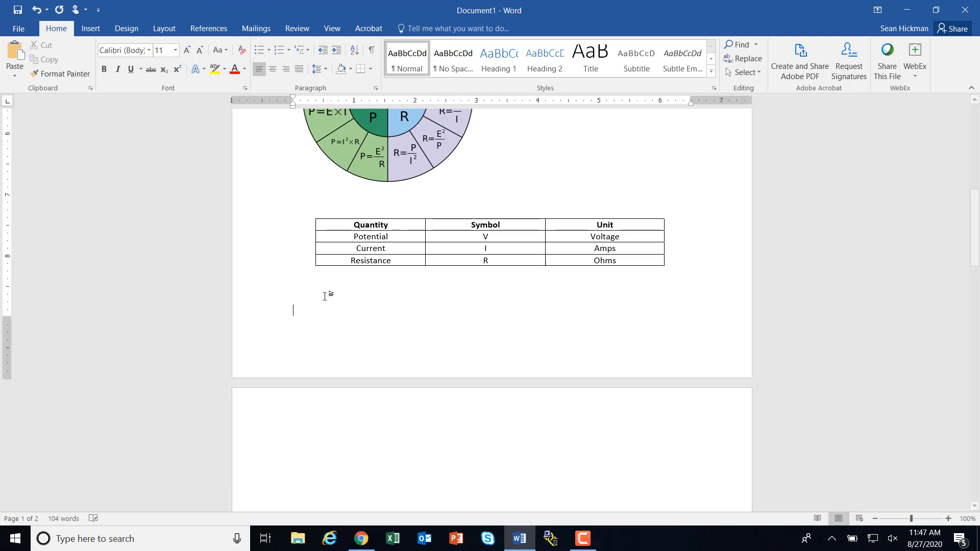
Apply the Moderate page margins to the document.
{"action": "left_click", "coordinate": [171, 33]}
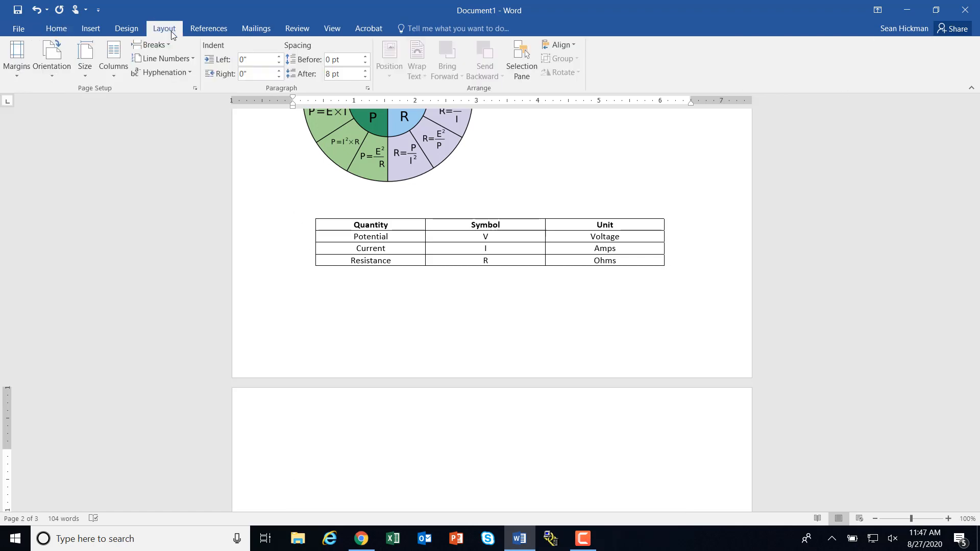
{"action": "left_click", "coordinate": [17, 71]}
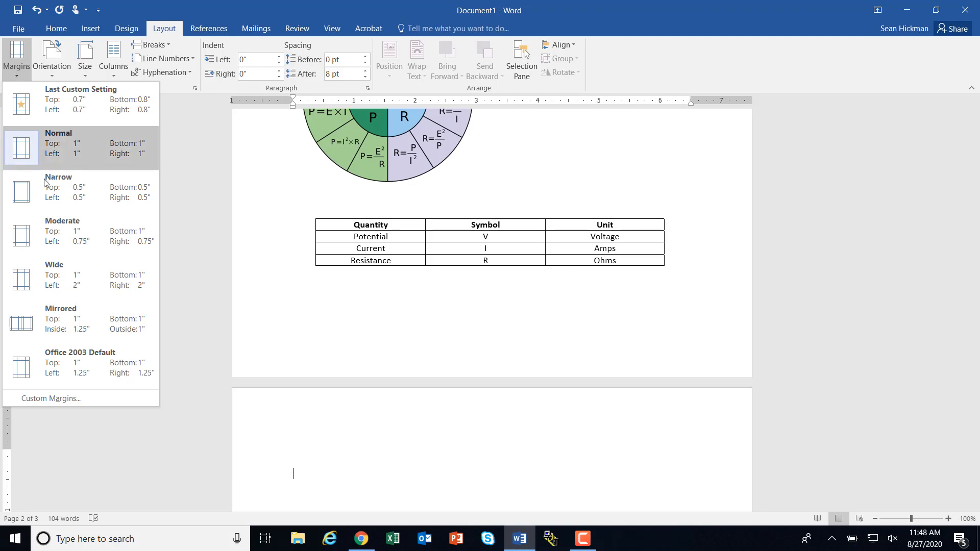
{"action": "left_click", "coordinate": [55, 234]}
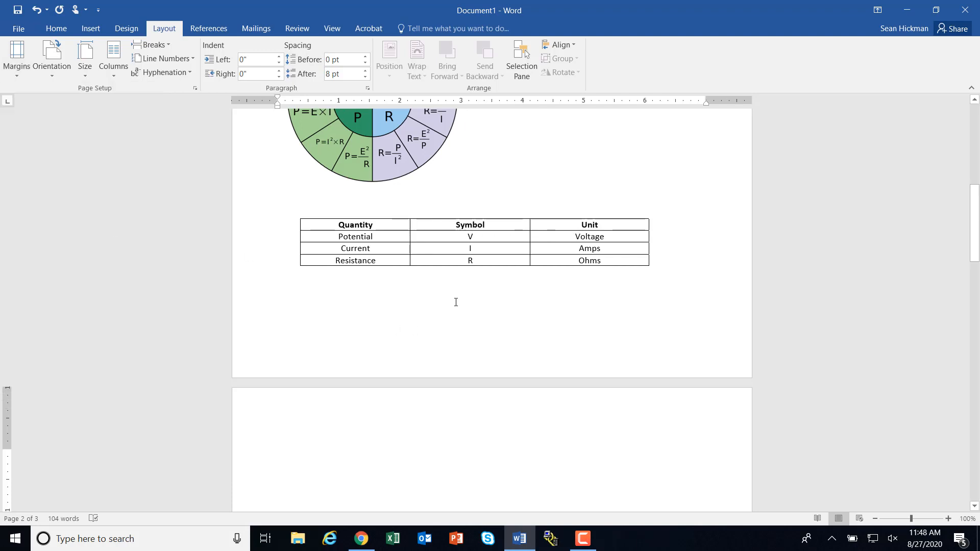
Set a hanging indent of about 0.9 inch on the current blank paragraph below the table.
{"action": "scroll", "coordinate": [456, 300], "scroll_direction": "up", "scroll_amount": 3}
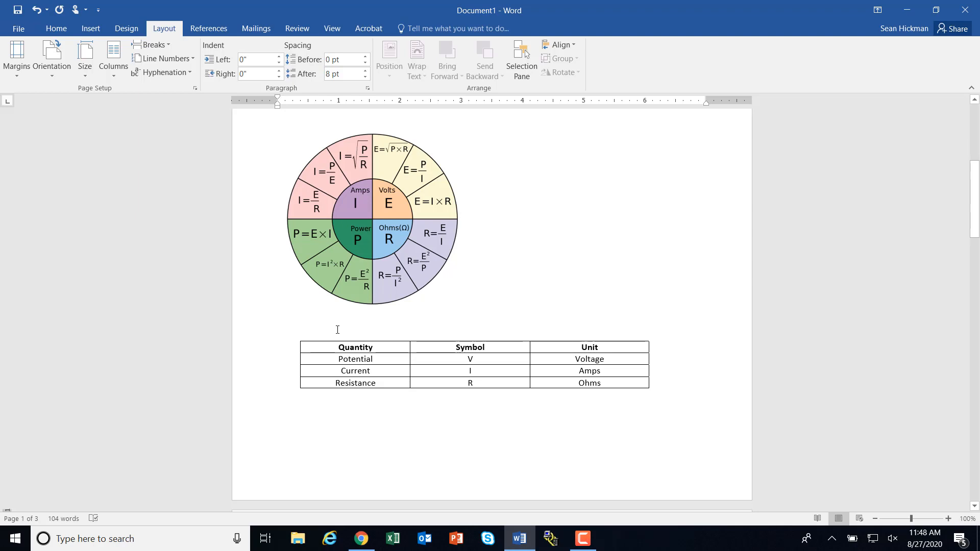
{"action": "left_click_drag", "start_coordinate": [279, 105], "coordinate": [334, 107]}
{"action": "scroll", "coordinate": [350, 223], "scroll_direction": "down", "scroll_amount": 15}
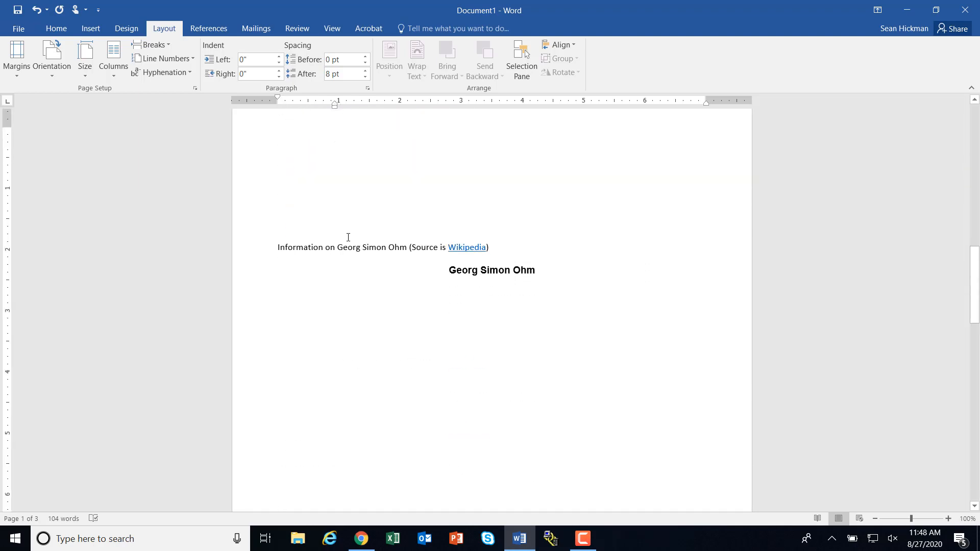
Indent the introductory Georg Ohm paragraph 1 inch from the left and 2 inches from the right, with no separate first-line indent.
{"action": "scroll", "coordinate": [350, 252], "scroll_direction": "up", "scroll_amount": 13}
{"action": "scroll", "coordinate": [349, 252], "scroll_direction": "up", "scroll_amount": 10}
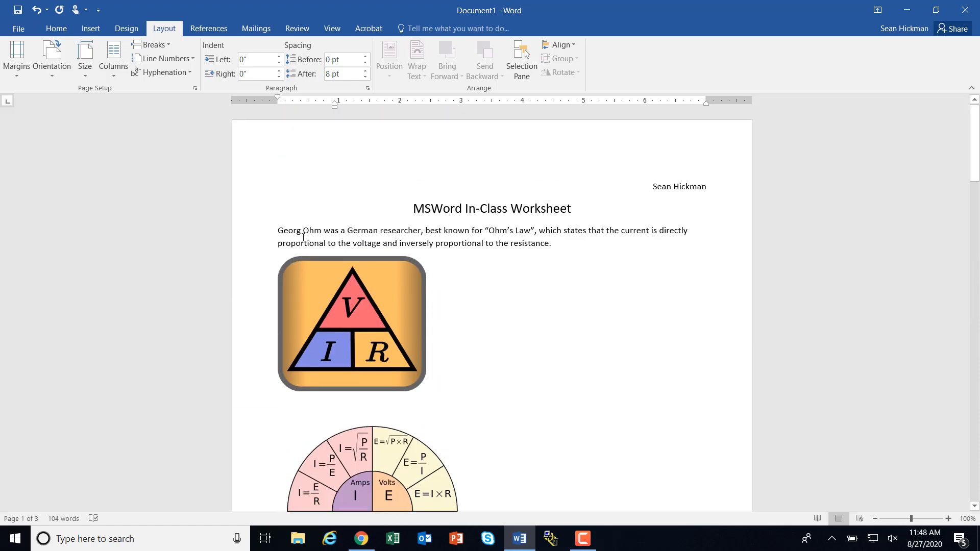
{"action": "left_click", "coordinate": [278, 230]}
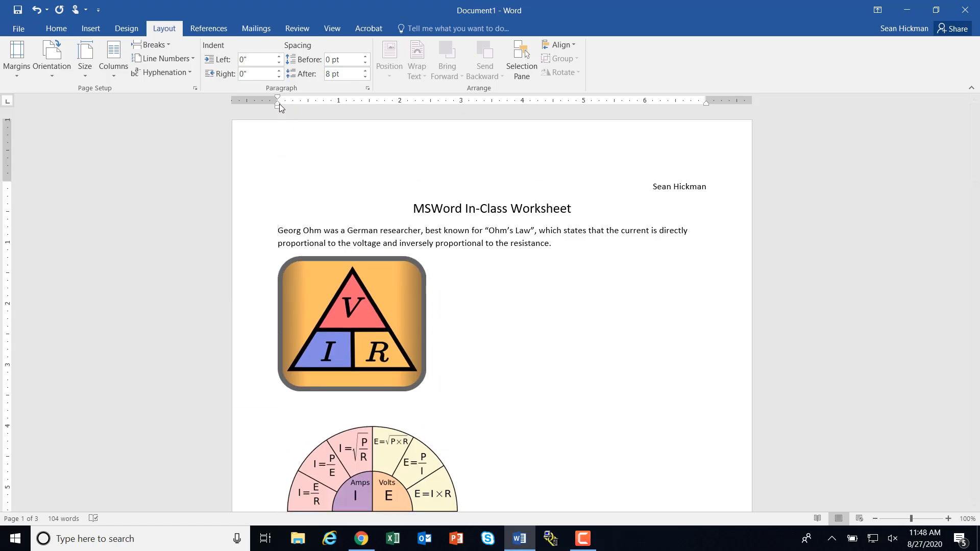
{"action": "left_click_drag", "start_coordinate": [278, 105], "coordinate": [300, 103]}
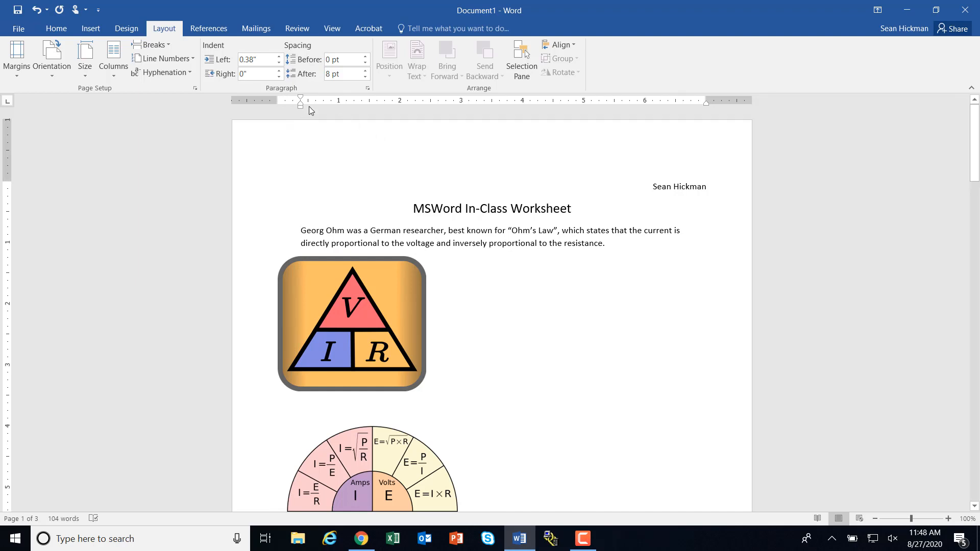
{"action": "mouse_move", "coordinate": [311, 103]}
{"action": "left_mouse_down"}
{"action": "mouse_move", "coordinate": [338, 103]}
{"action": "mouse_move", "coordinate": [301, 101]}
{"action": "mouse_move", "coordinate": [338, 101]}
{"action": "left_mouse_up"}
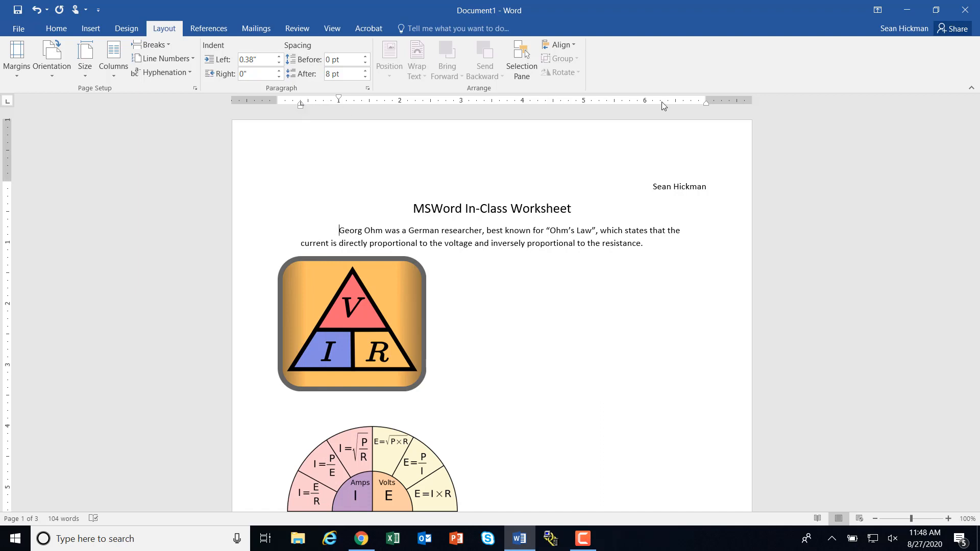
{"action": "left_click_drag", "start_coordinate": [706, 103], "coordinate": [583, 104]}
{"action": "mouse_move", "coordinate": [301, 108]}
{"action": "left_mouse_down"}
{"action": "mouse_move", "coordinate": [339, 112]}
{"action": "mouse_move", "coordinate": [329, 104]}
{"action": "mouse_move", "coordinate": [375, 100]}
{"action": "mouse_move", "coordinate": [339, 100]}
{"action": "left_mouse_up"}
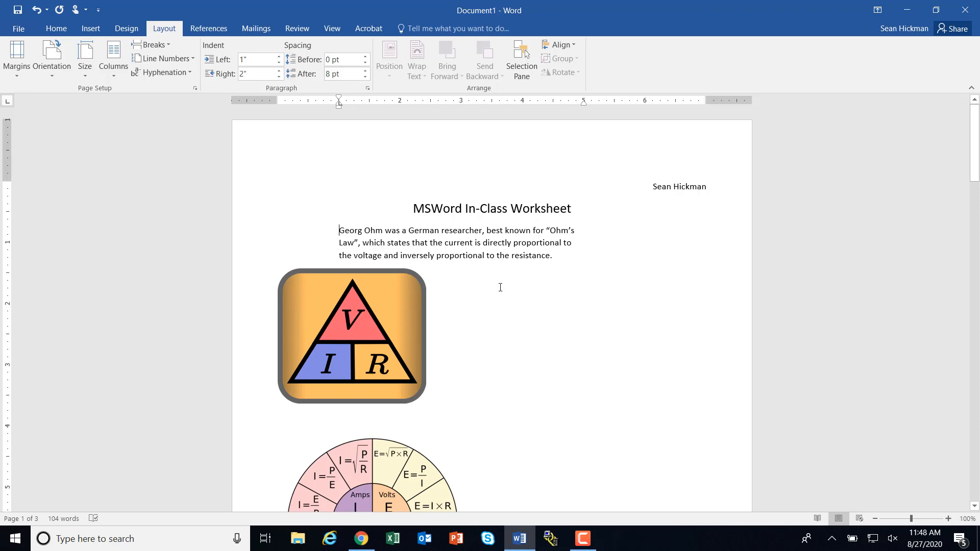
Set the introductory paragraph's spacing to 6 pt before and 18 pt after.
{"action": "scroll", "coordinate": [495, 310], "scroll_direction": "down", "scroll_amount": 10}
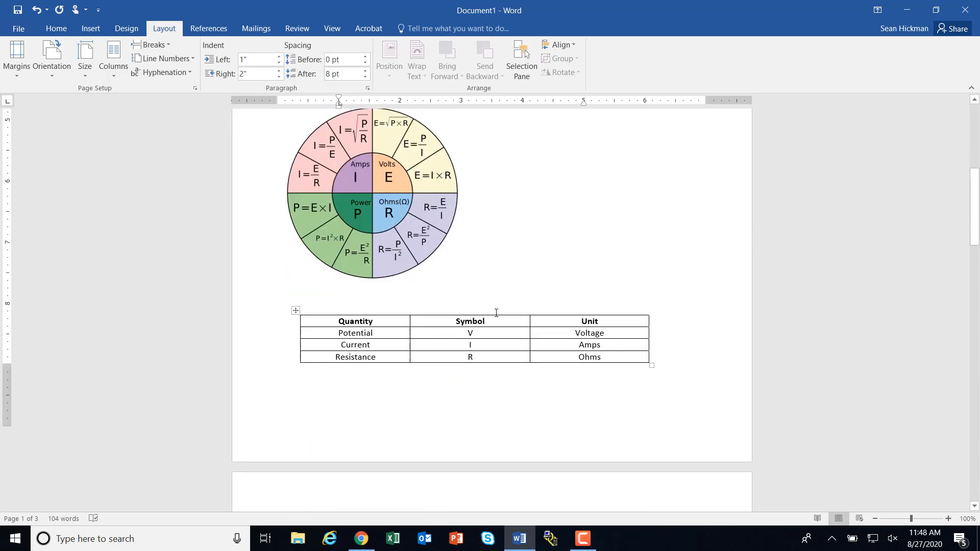
{"action": "scroll", "coordinate": [495, 312], "scroll_direction": "up", "scroll_amount": 11}
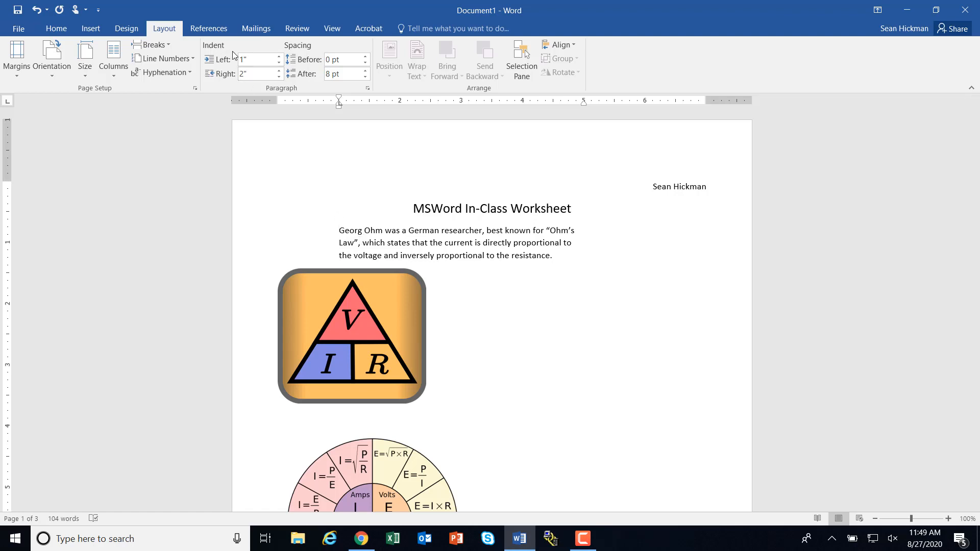
{"action": "left_click", "coordinate": [365, 58]}
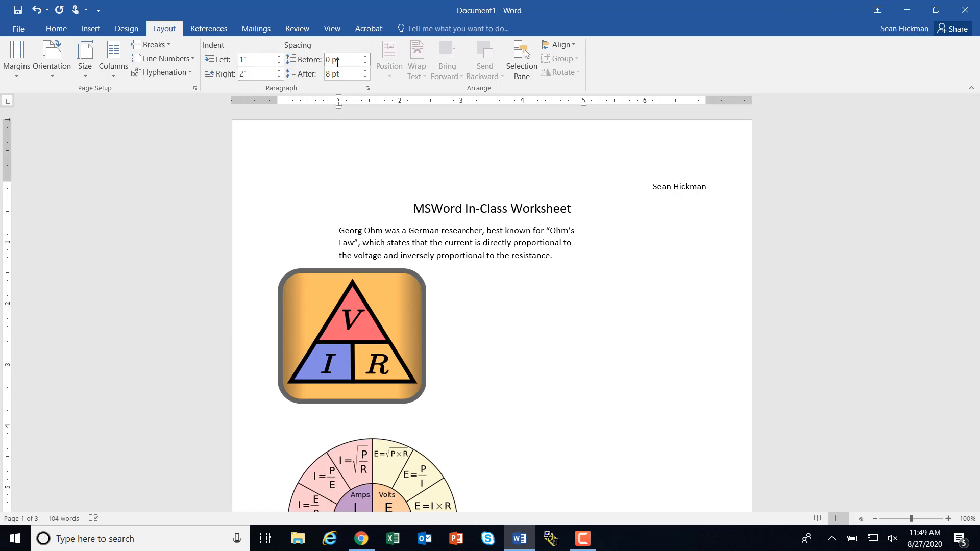
{"action": "left_click", "coordinate": [366, 57]}
{"action": "left_click", "coordinate": [365, 57]}
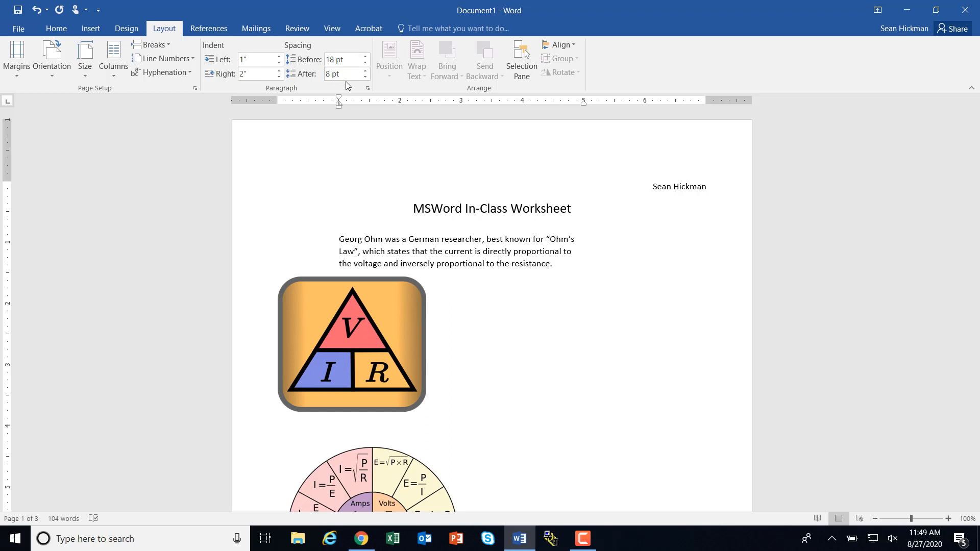
{"action": "left_click", "coordinate": [365, 61]}
{"action": "left_click", "coordinate": [365, 61]}
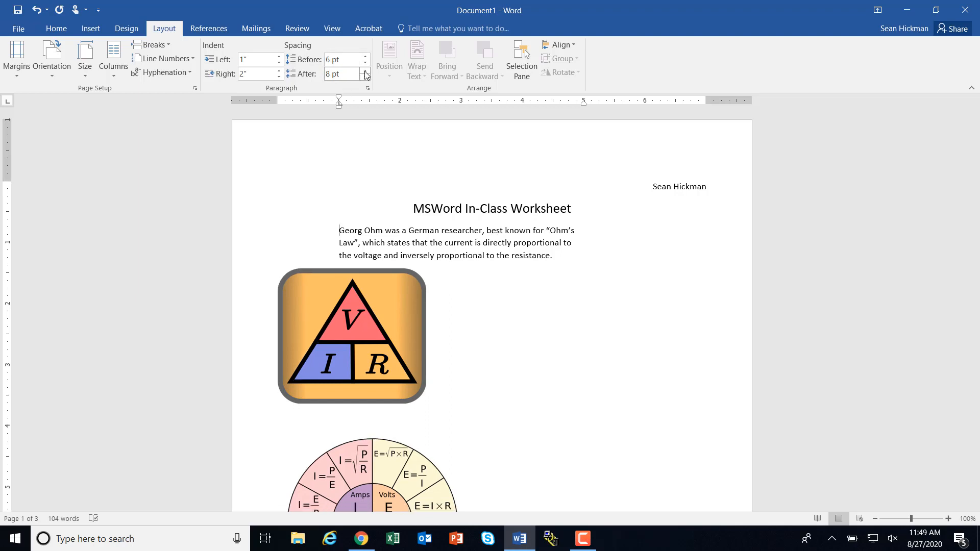
{"action": "left_click", "coordinate": [365, 71]}
{"action": "left_click", "coordinate": [365, 71]}
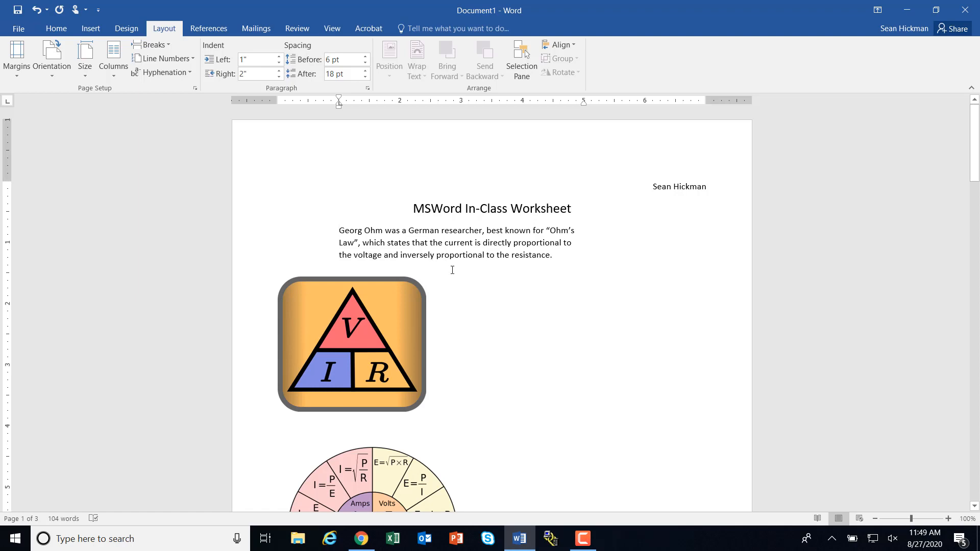
Add the words Inventor, Scientist and Mathematician on three separate lines at the start of page 2.
{"action": "scroll", "coordinate": [452, 269], "scroll_direction": "down", "scroll_amount": 15}
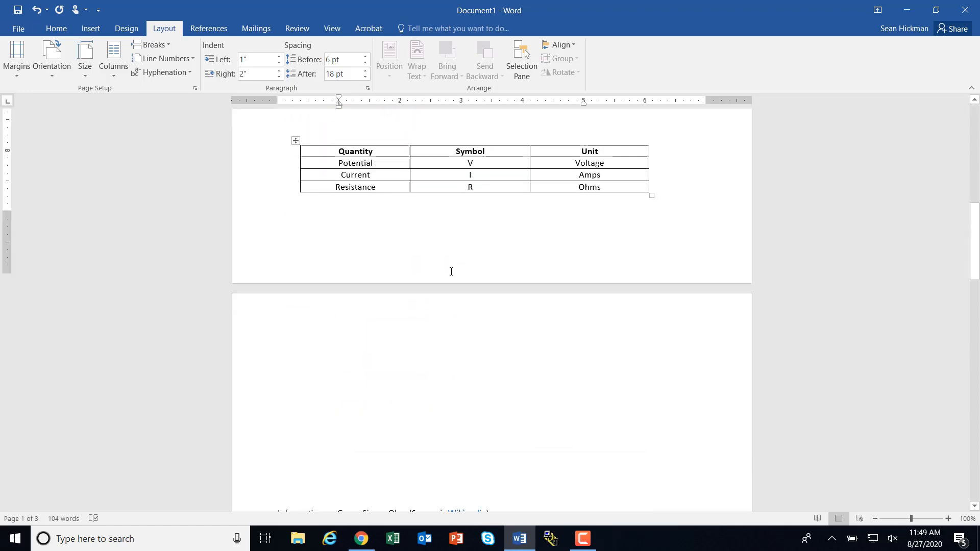
{"action": "left_click", "coordinate": [340, 317]}
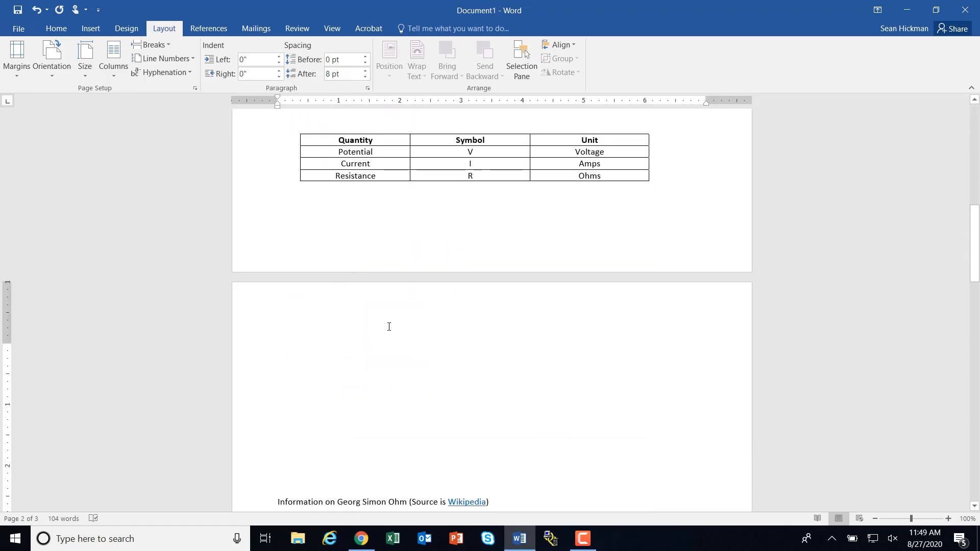
{"action": "type", "text": "Inve"}
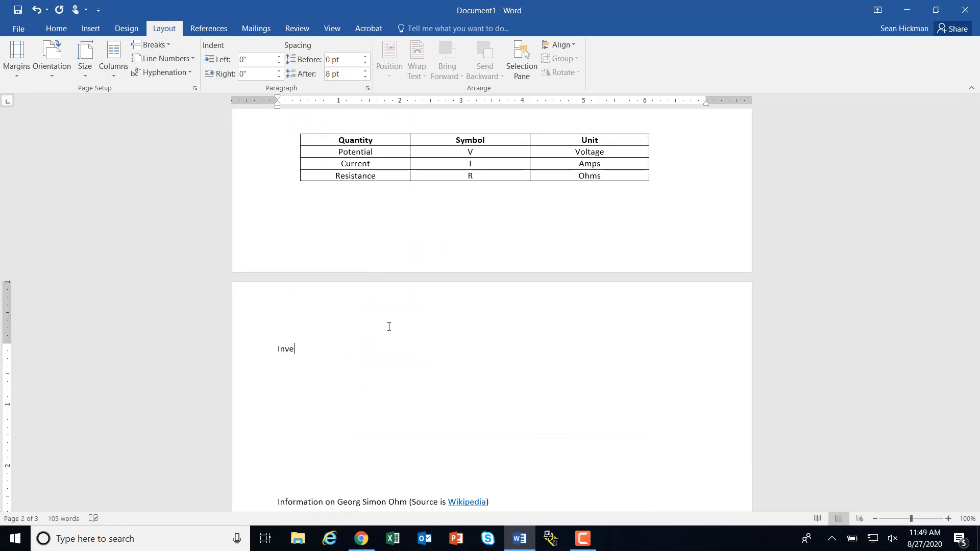
{"action": "type", "text": "ntor"}
{"action": "key", "text": "Return"}
{"action": "type", "text": "S"}
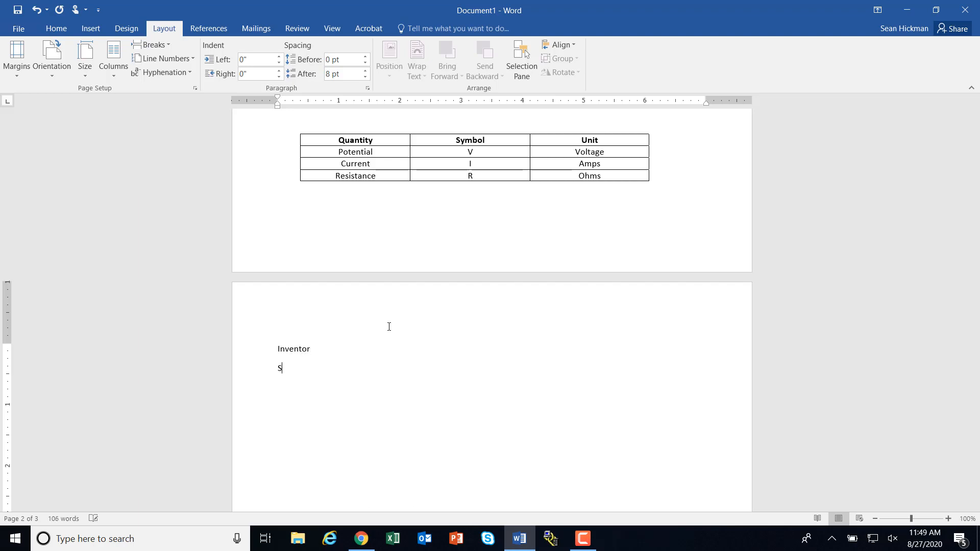
{"action": "type", "text": "cientist "}
{"action": "type", "text": "Math"}
{"action": "type", "text": "ematician"}
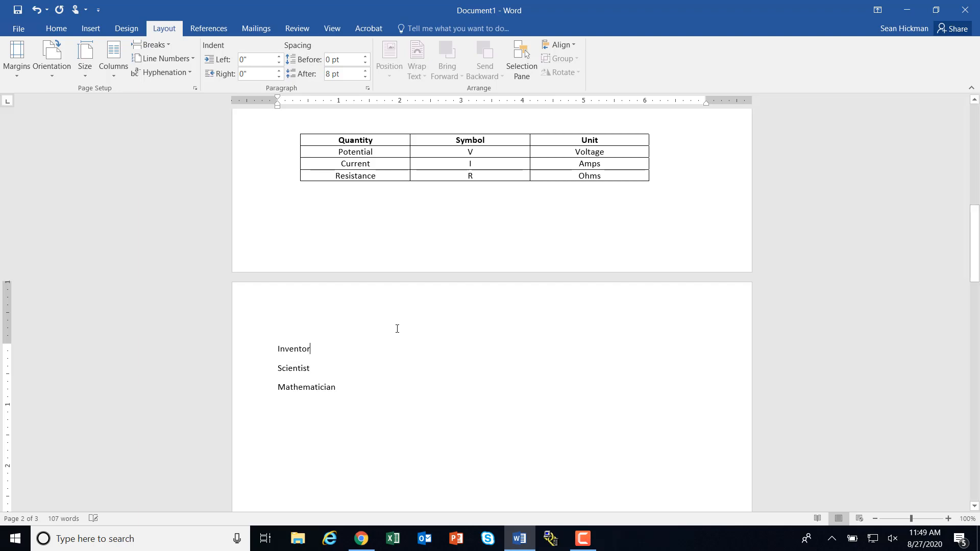
Format the Inventor, Scientist and Mathematician lines as a bulleted list with round bullets.
{"action": "left_click_drag", "start_coordinate": [340, 388], "coordinate": [278, 346]}
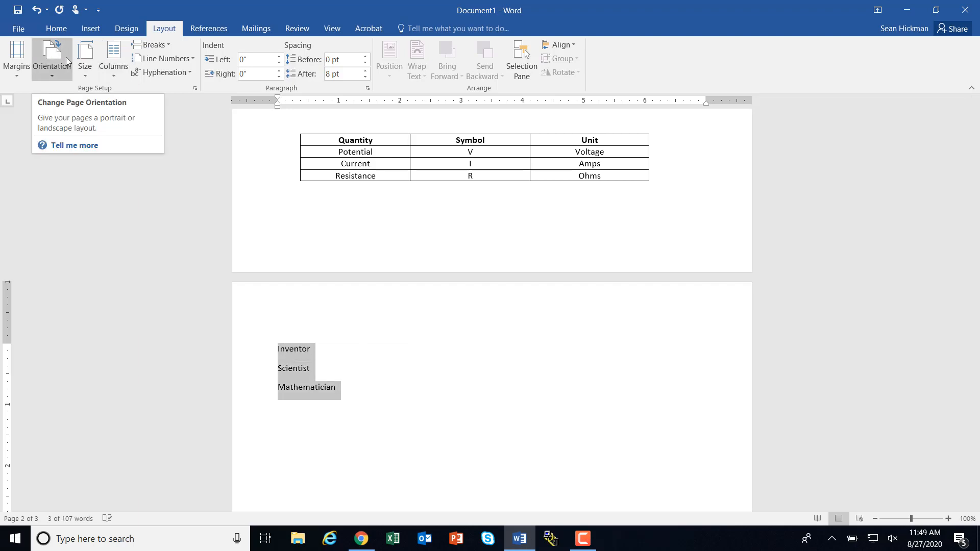
{"action": "left_click", "coordinate": [56, 28]}
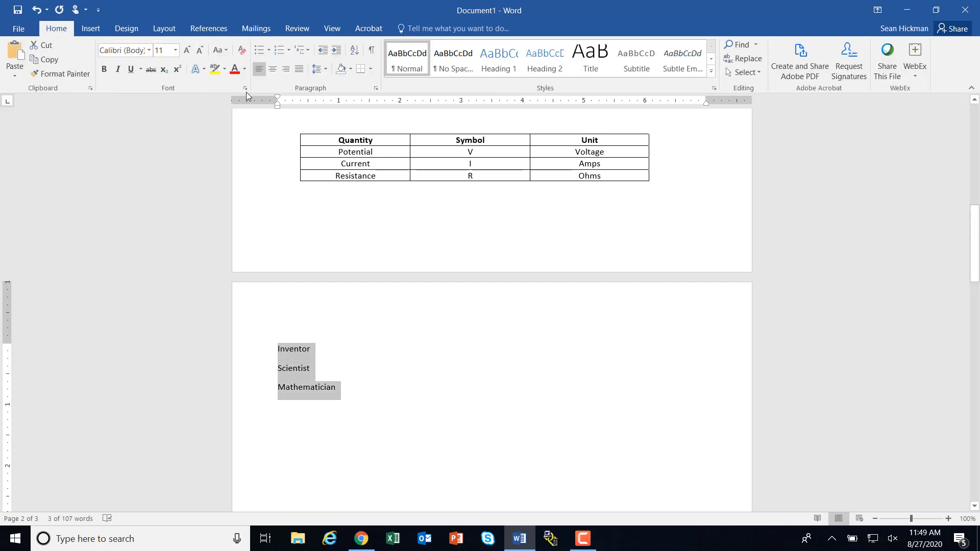
{"action": "left_click", "coordinate": [261, 50]}
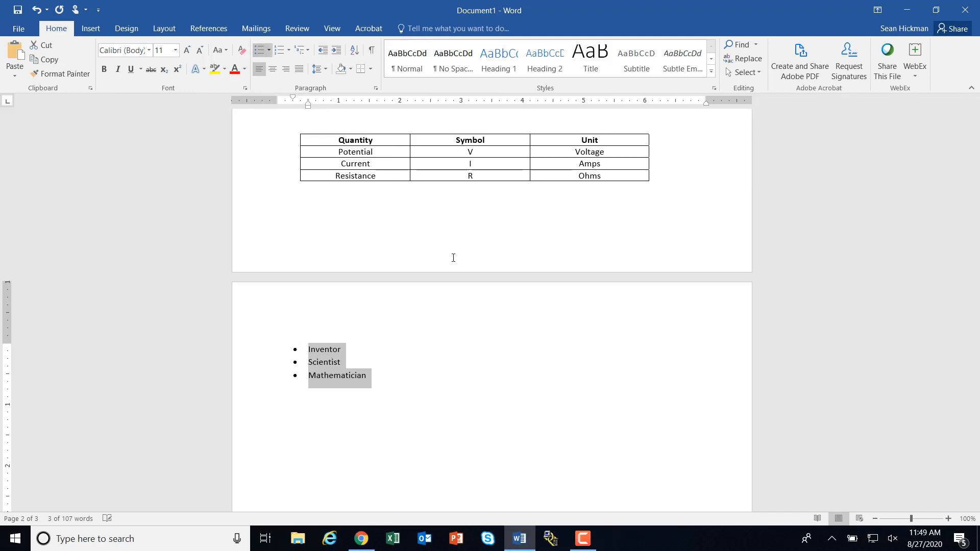
{"action": "left_click", "coordinate": [270, 51]}
{"action": "left_click", "coordinate": [270, 51]}
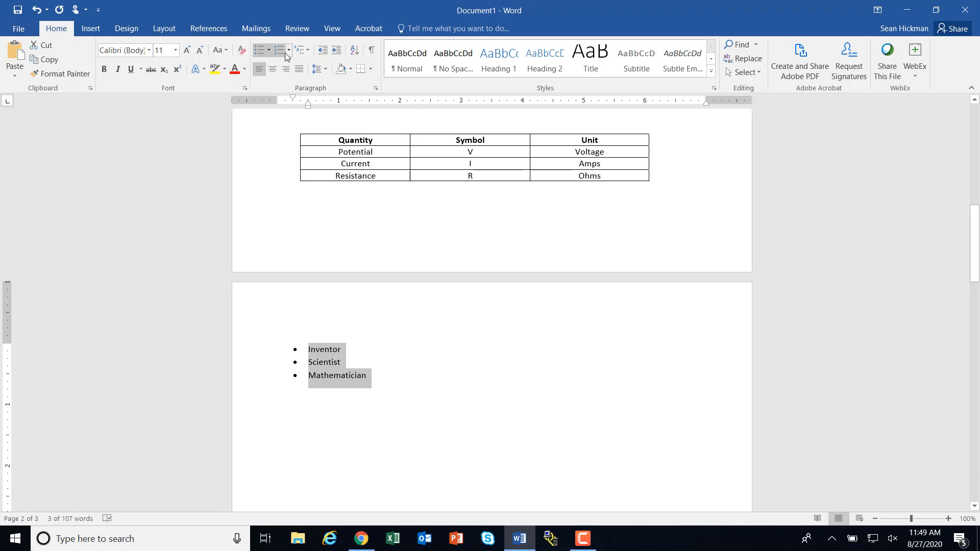
{"action": "left_click", "coordinate": [347, 409]}
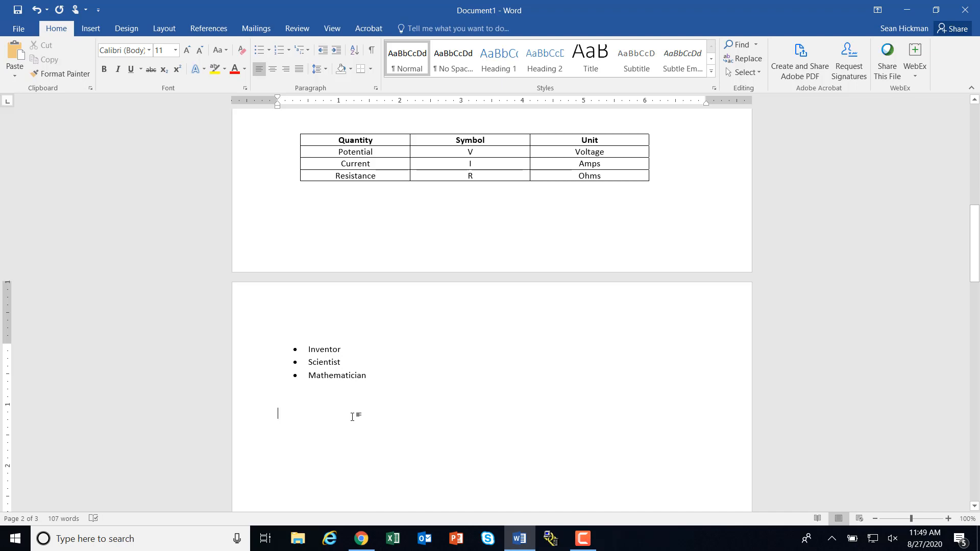
Save the document to the Desktop as a Word document, naming it with the author's full name followed by Worksheet.
{"action": "left_click", "coordinate": [24, 30]}
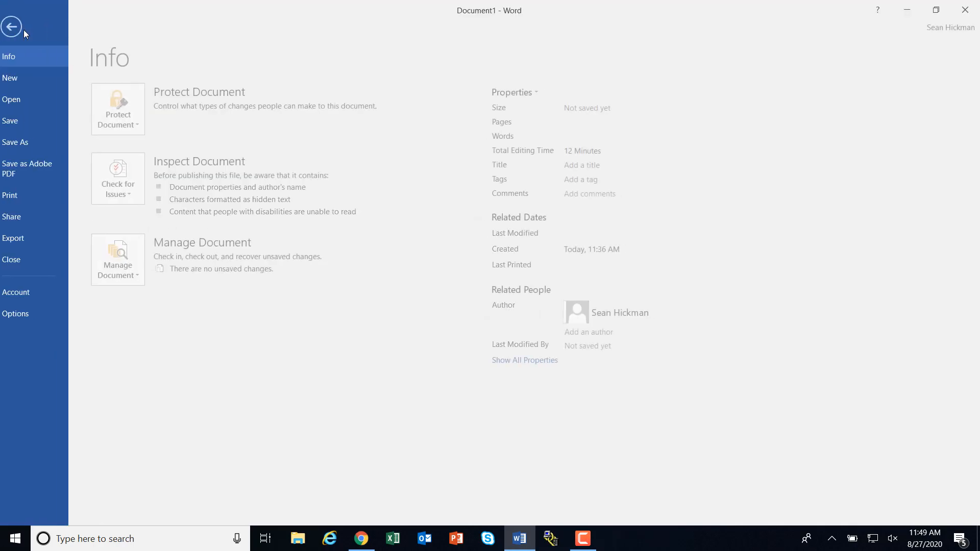
{"action": "left_click", "coordinate": [41, 144]}
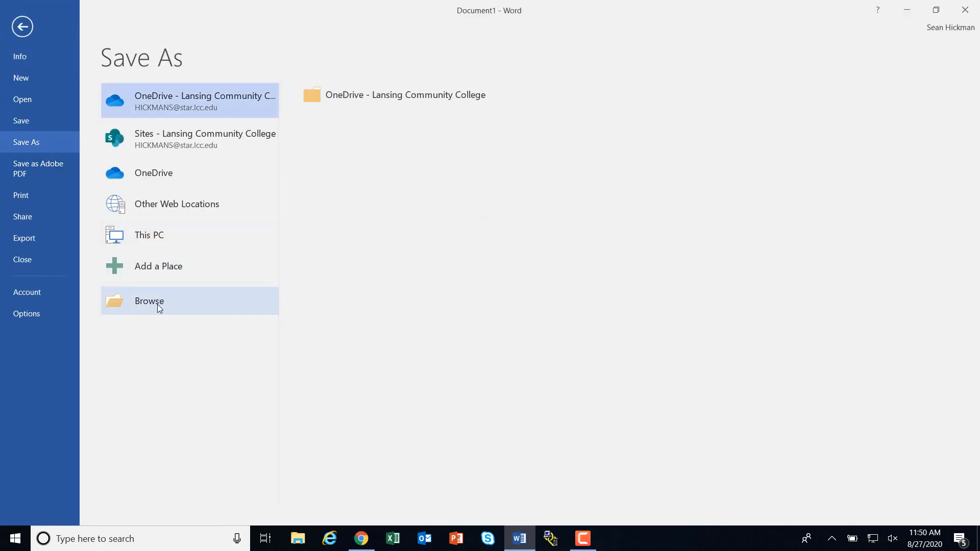
{"action": "left_click", "coordinate": [155, 305]}
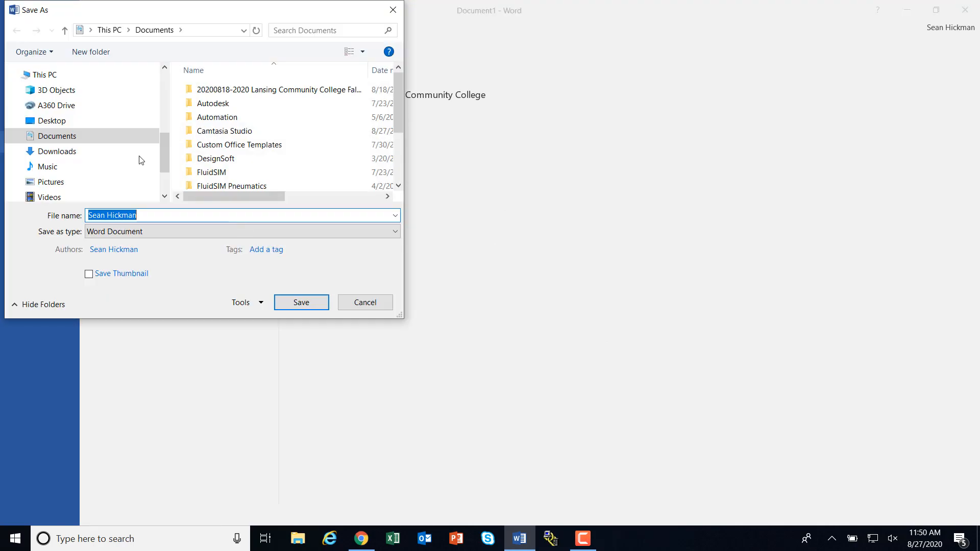
{"action": "left_click", "coordinate": [76, 121]}
{"action": "left_click", "coordinate": [159, 216]}
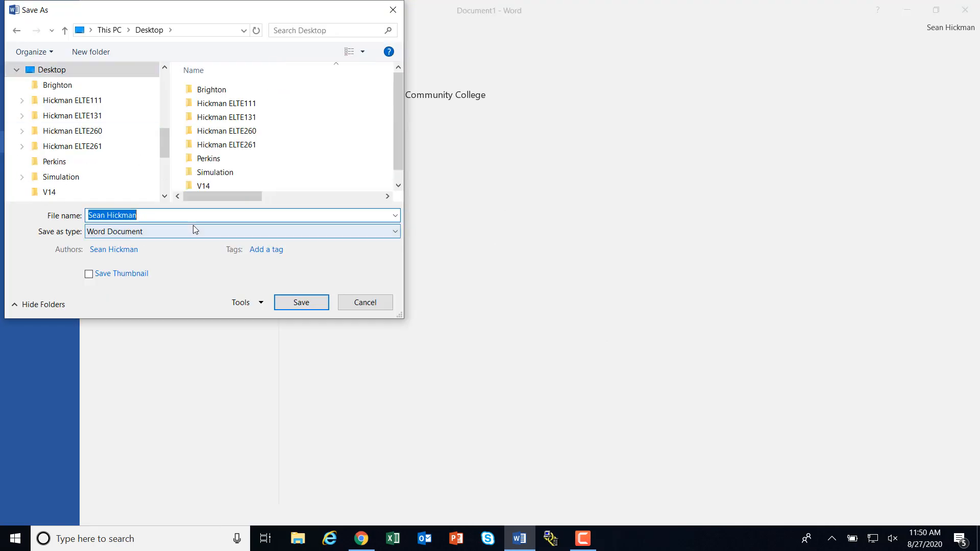
{"action": "left_click", "coordinate": [166, 217]}
{"action": "type", "text": "Wor"}
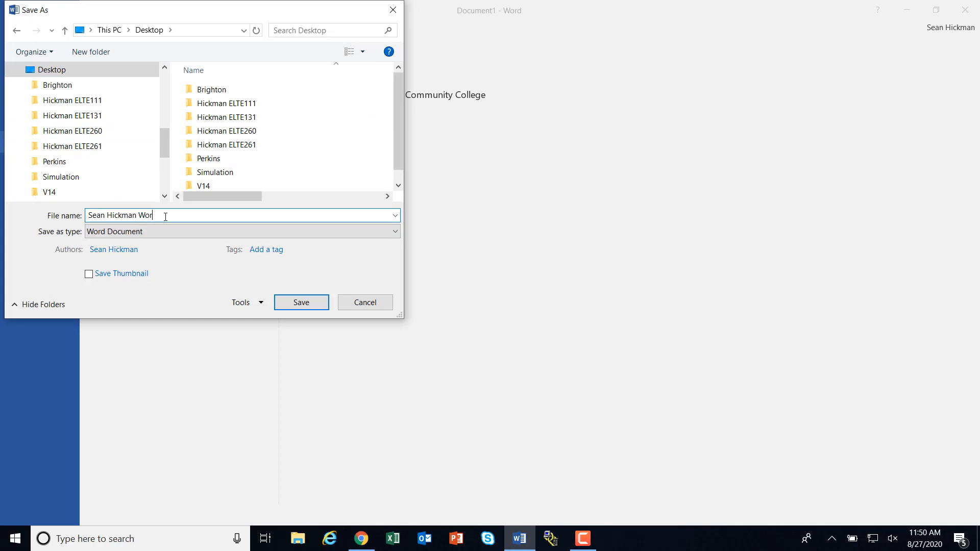
{"action": "type", "text": "ksheet"}
{"action": "left_click", "coordinate": [296, 302]}
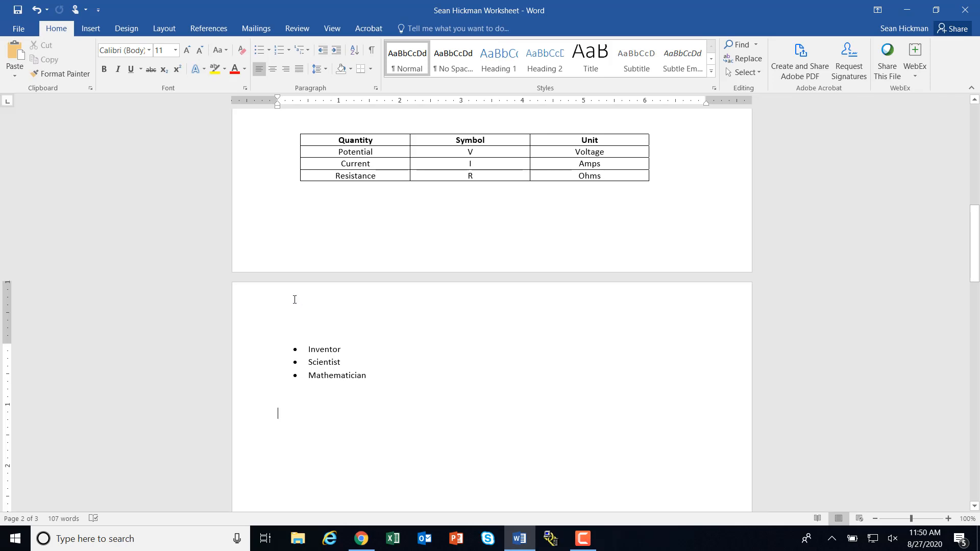
Save a PDF copy of the worksheet to the Desktop under the same file name and close the resulting PDF.
{"action": "left_click", "coordinate": [13, 30]}
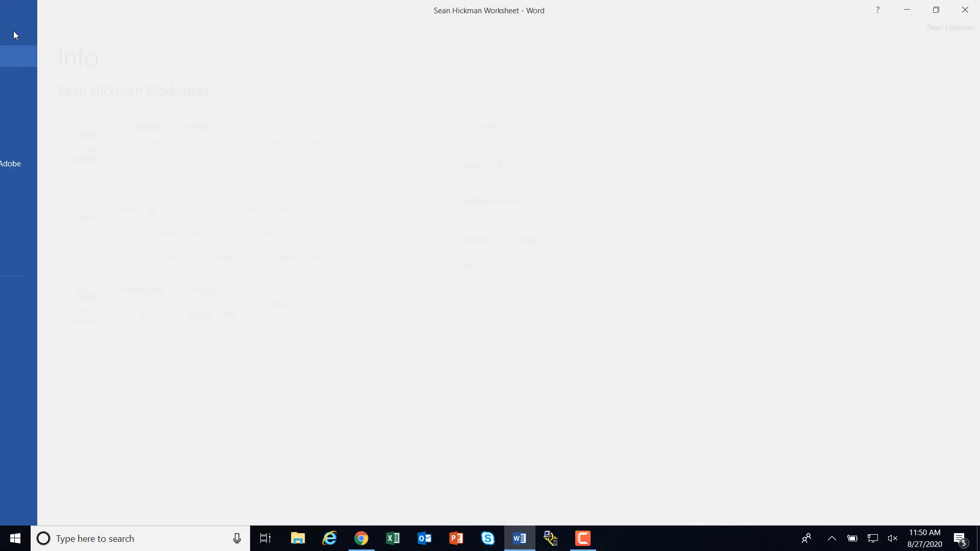
{"action": "left_click", "coordinate": [37, 150]}
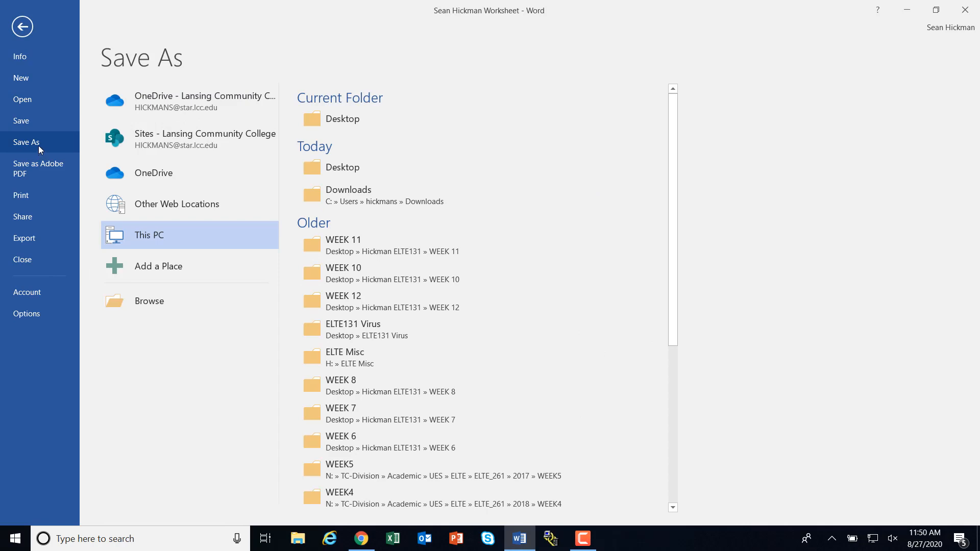
{"action": "left_click", "coordinate": [26, 170]}
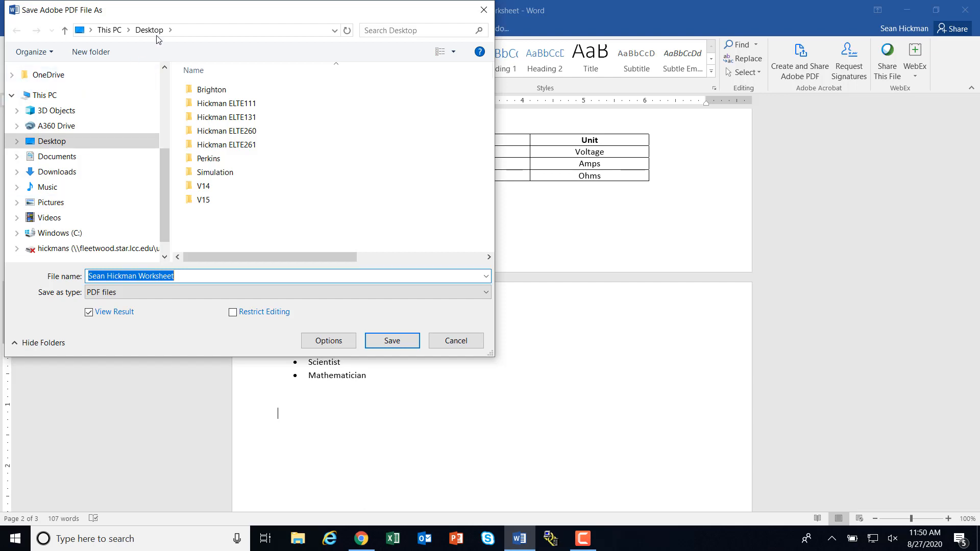
{"action": "left_click", "coordinate": [393, 341]}
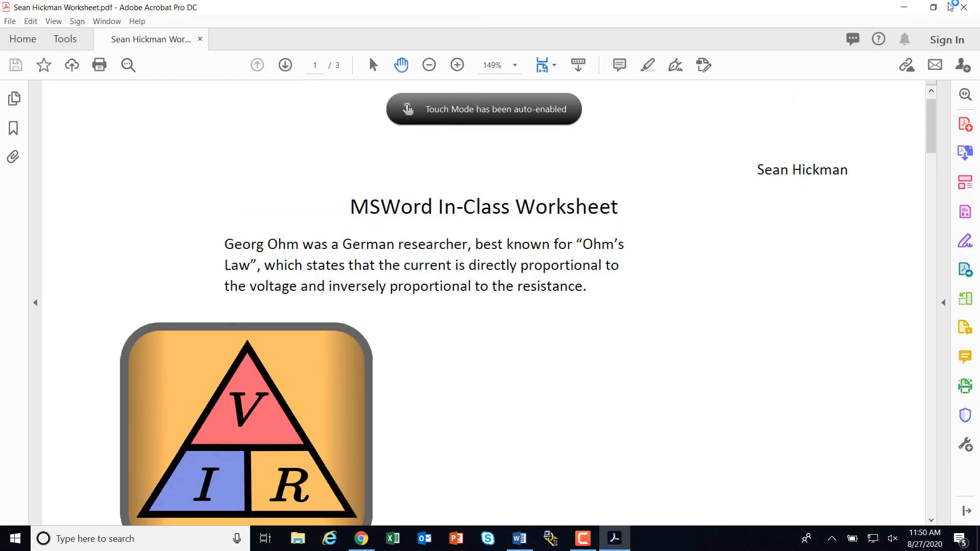
{"action": "left_click", "coordinate": [963, 7]}
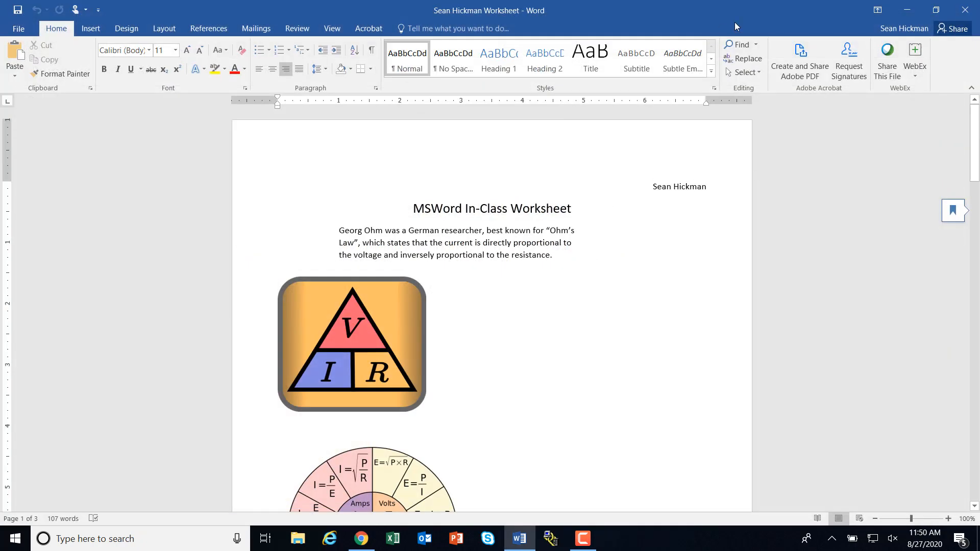